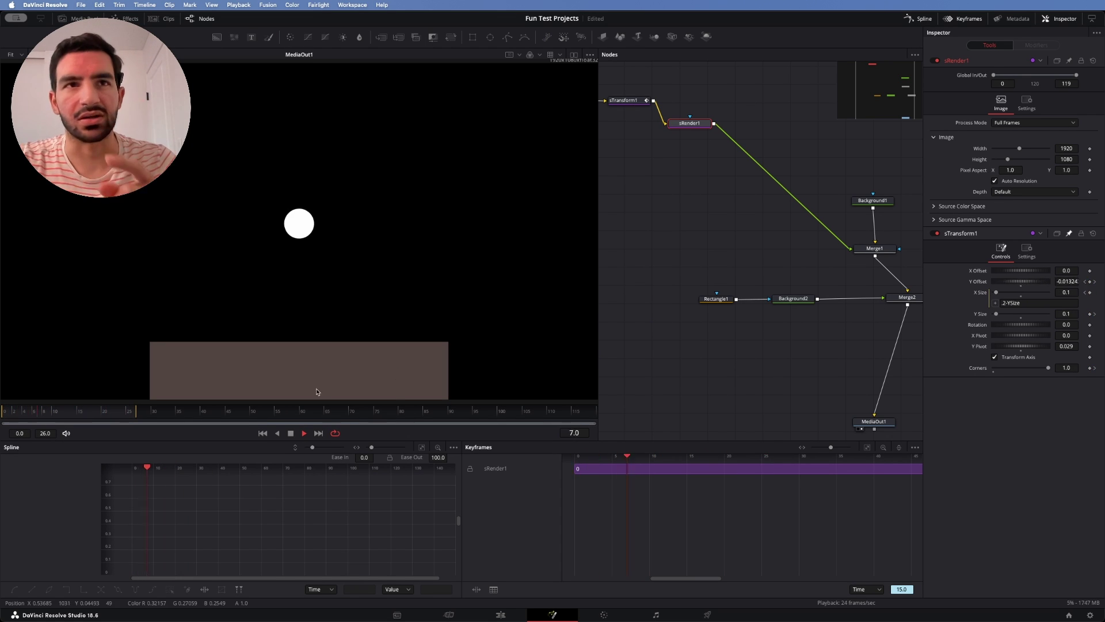
- Stop playback, disconnect sRender1 from Merge1, and select the Rectangle1 and Background2 nodes
key(space)
drag(820, 220, 801, 225)
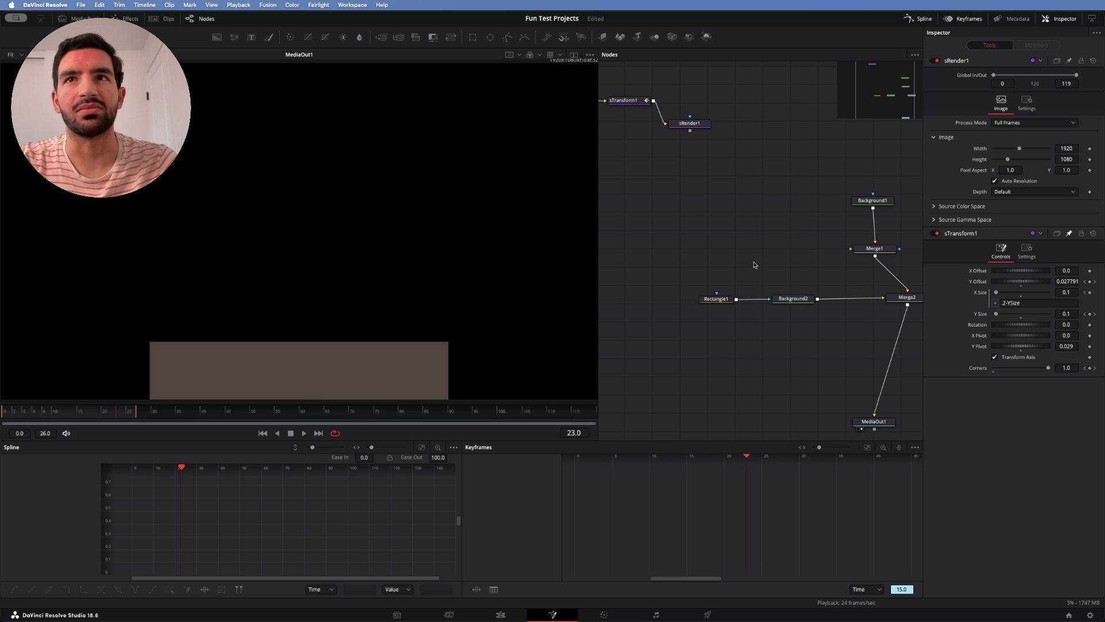
drag(650, 255, 849, 364)
scroll(806, 342, right, 1)
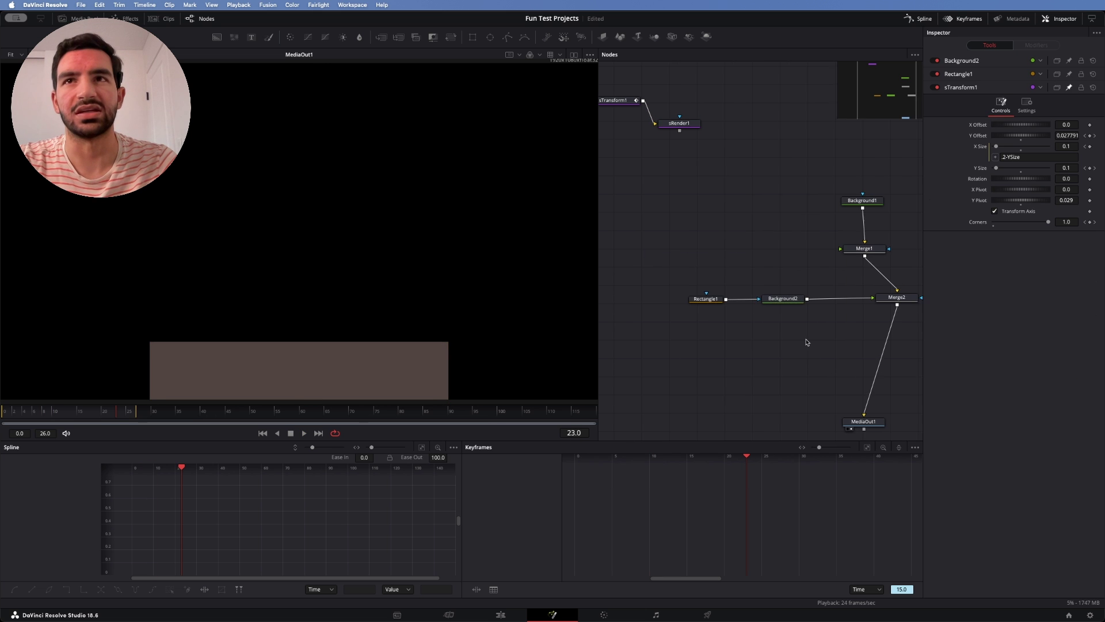
scroll(806, 342, right, 2)
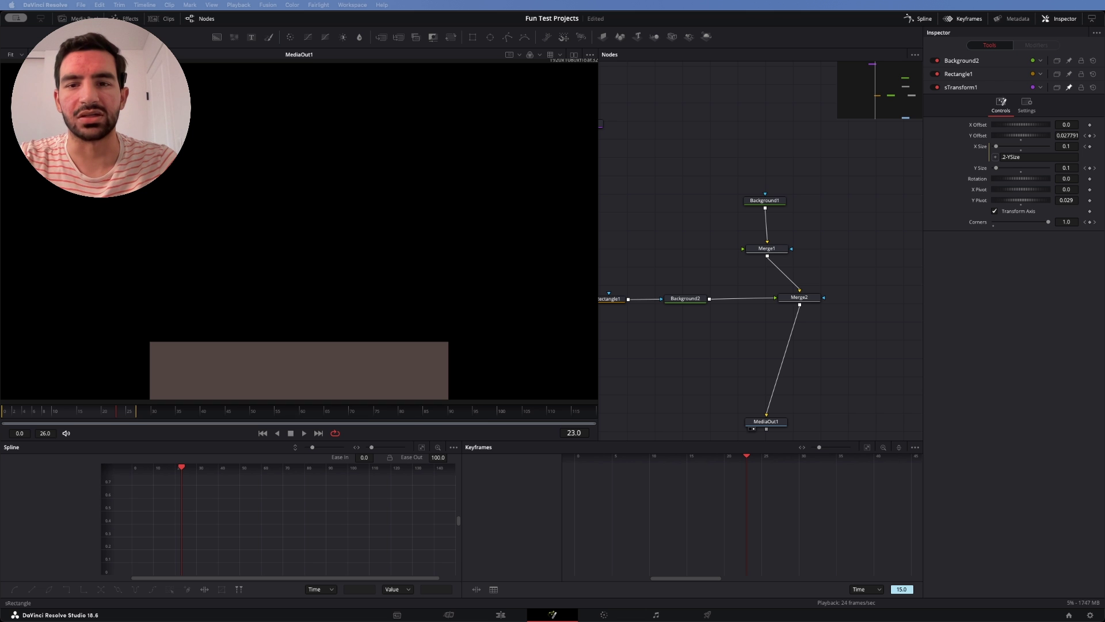
key(shift+space)
- Add an sRectangle node and place sRectangle2 to the left of Background1
text(sre)
drag(478, 67, 451, 160)
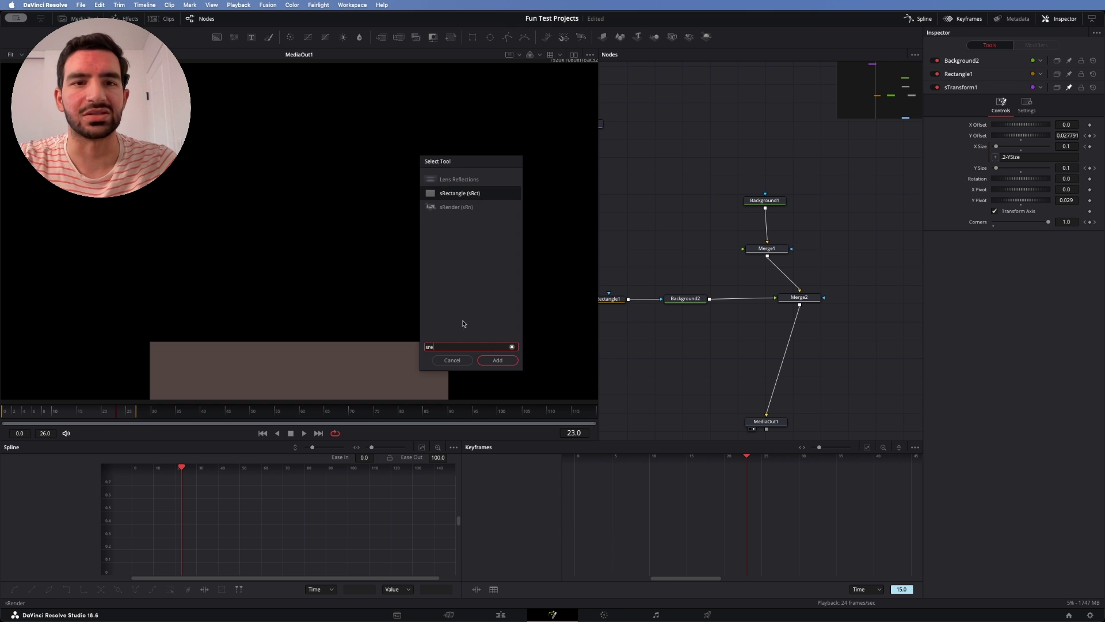
click(446, 195)
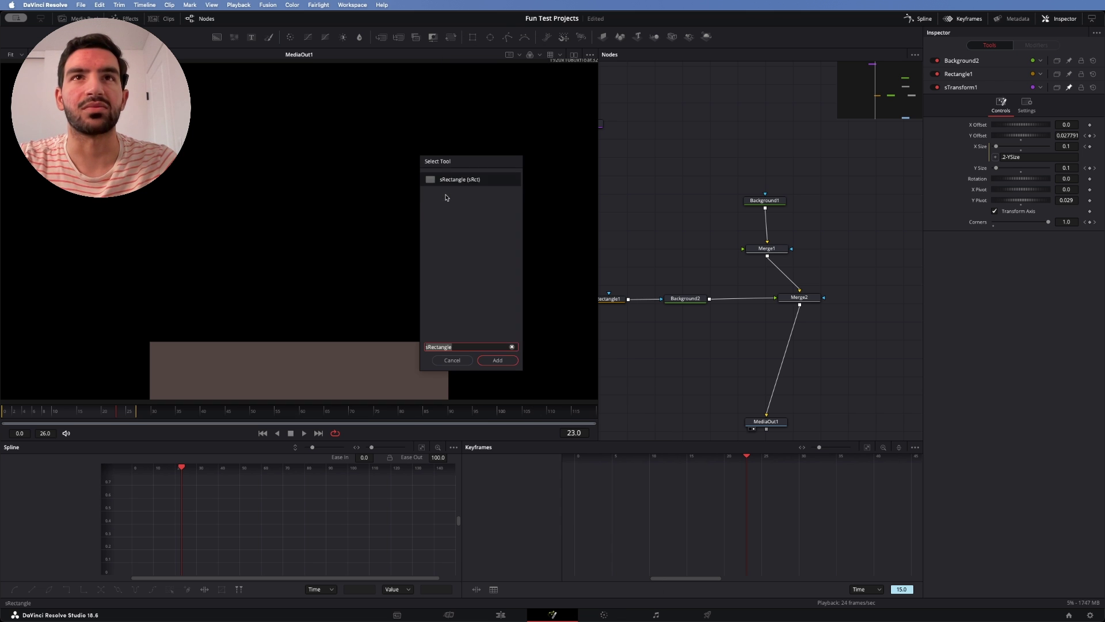
click(497, 360)
drag(710, 198, 659, 211)
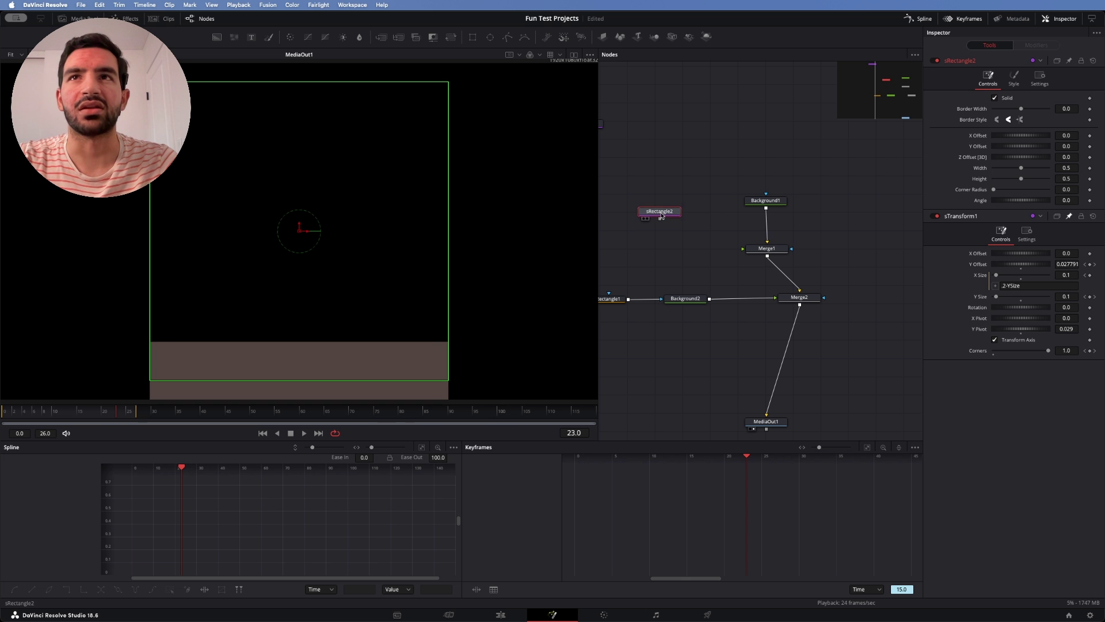
click(669, 236)
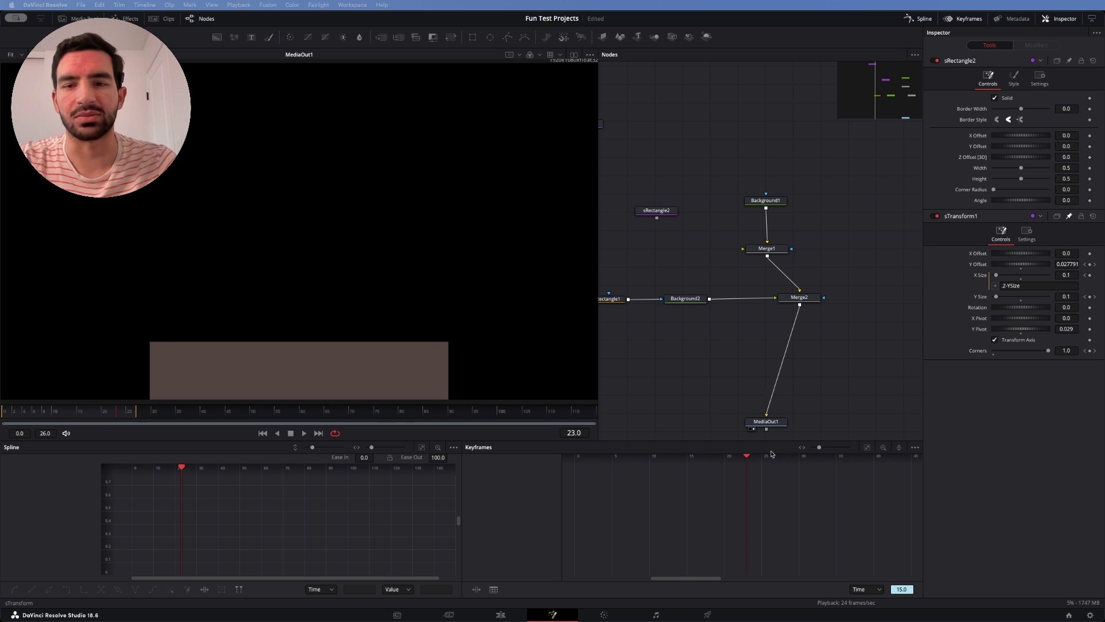
- Append an sTransform node and an sRender node after sRectangle2
click(637, 36)
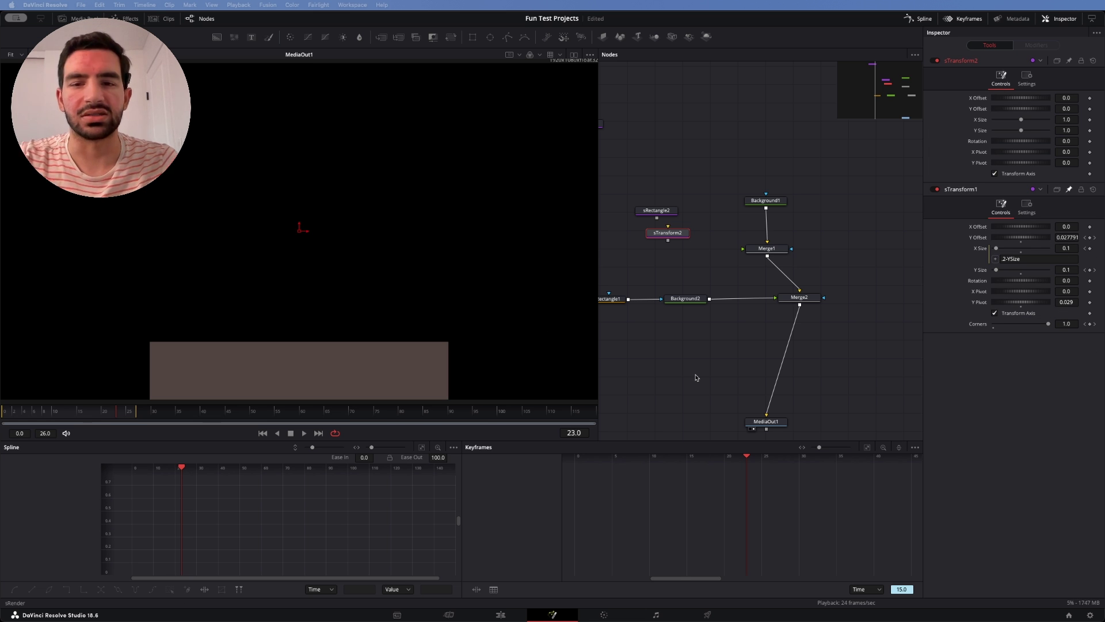
key(shift+space)
text(sren)
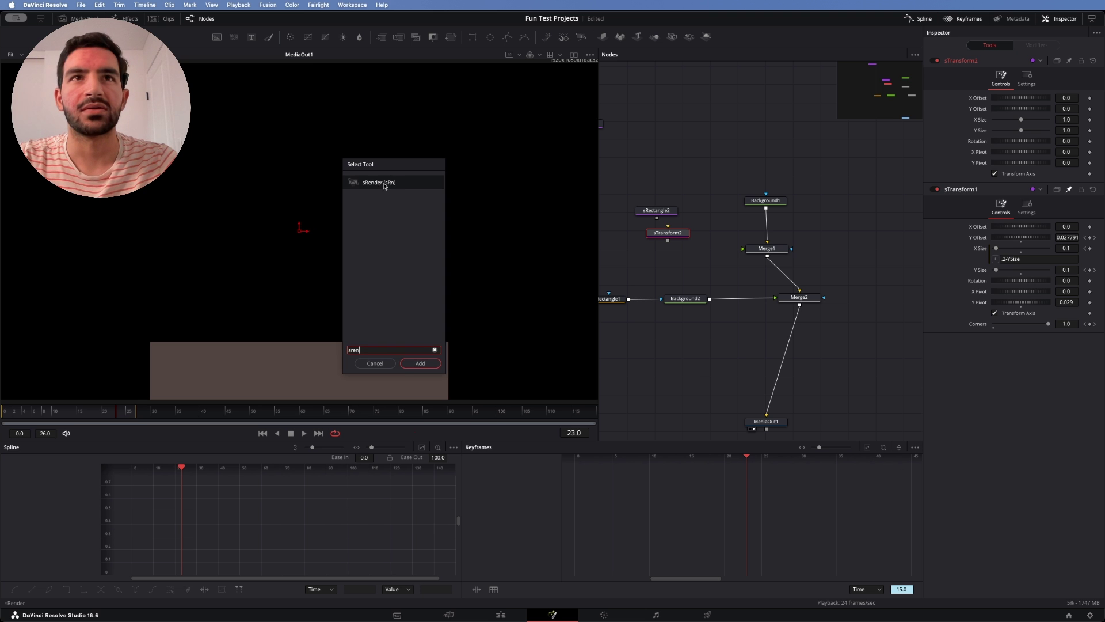
click(420, 363)
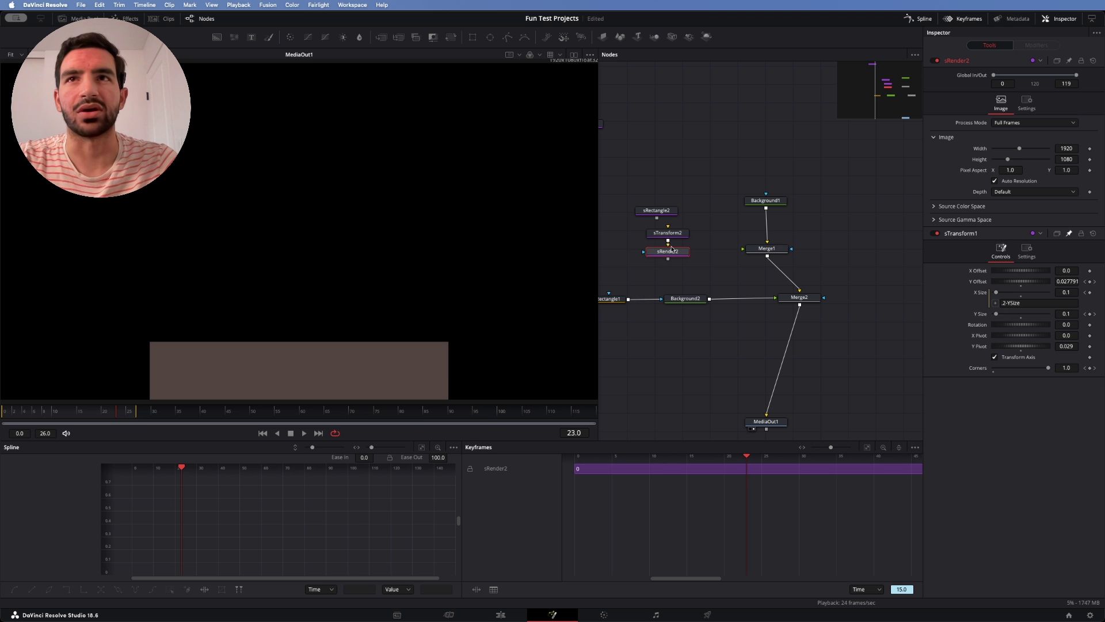
- Connect sRectangle2's output into sTransform2, with sRender2 placed beside it
drag(678, 255, 750, 254)
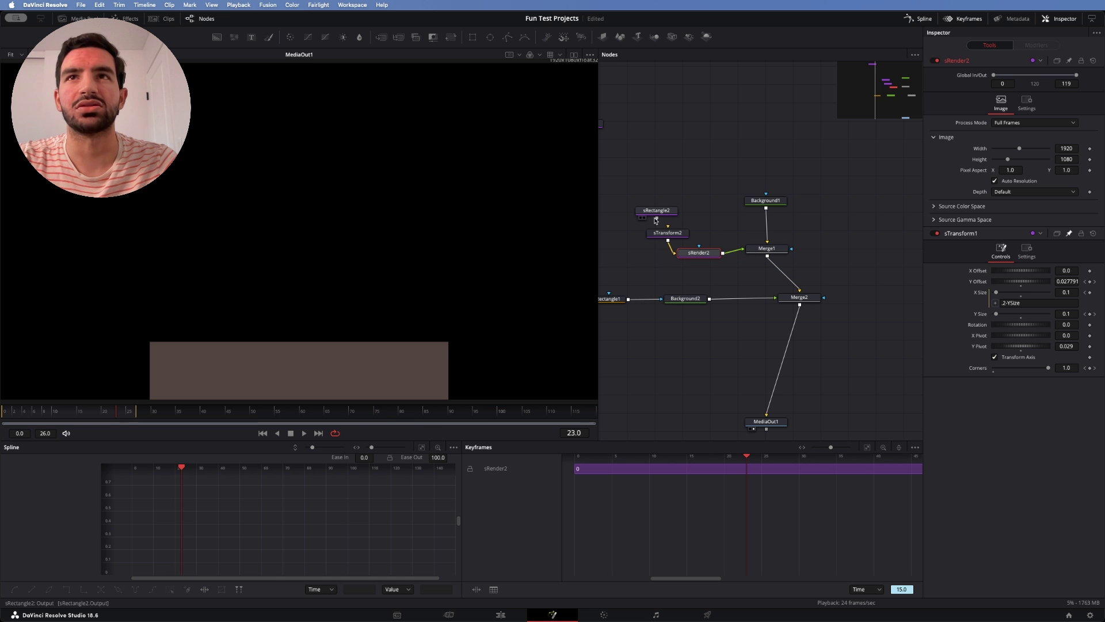
drag(656, 218, 668, 227)
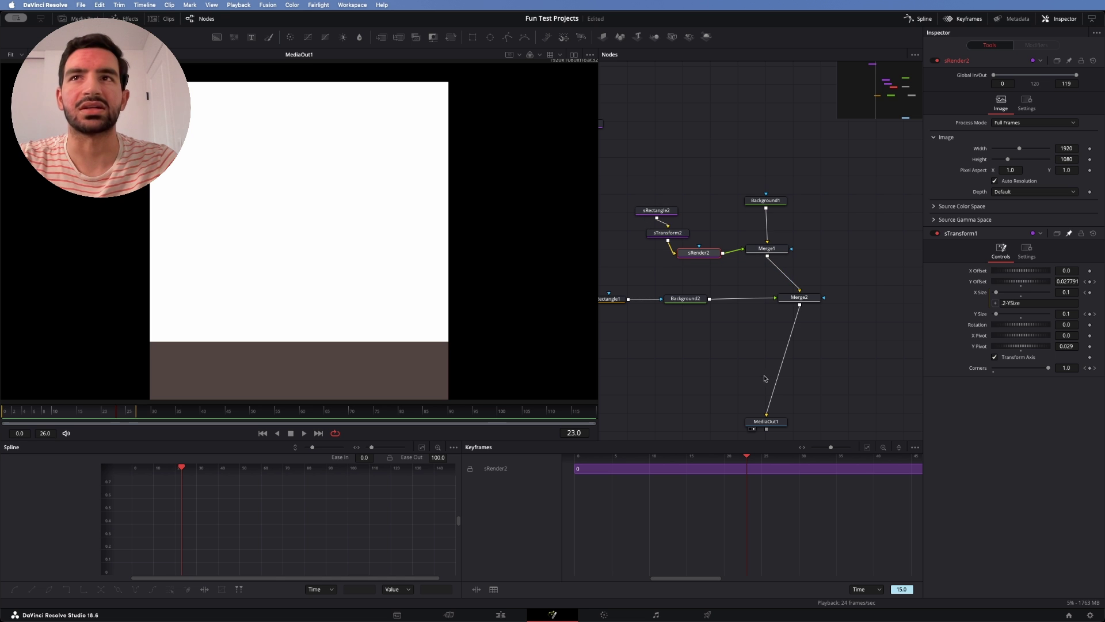
scroll(750, 381, left, 3)
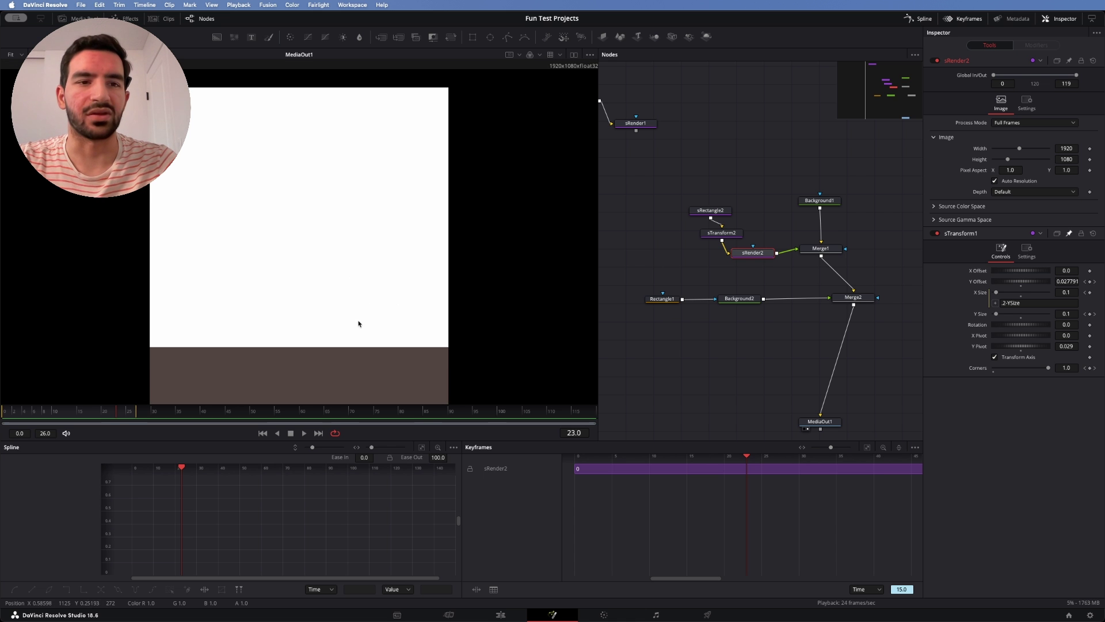
- Line up sRectangle2, sTransform2 and sRender2 in a row and select sTransform2
drag(710, 211, 646, 202)
drag(722, 233, 702, 208)
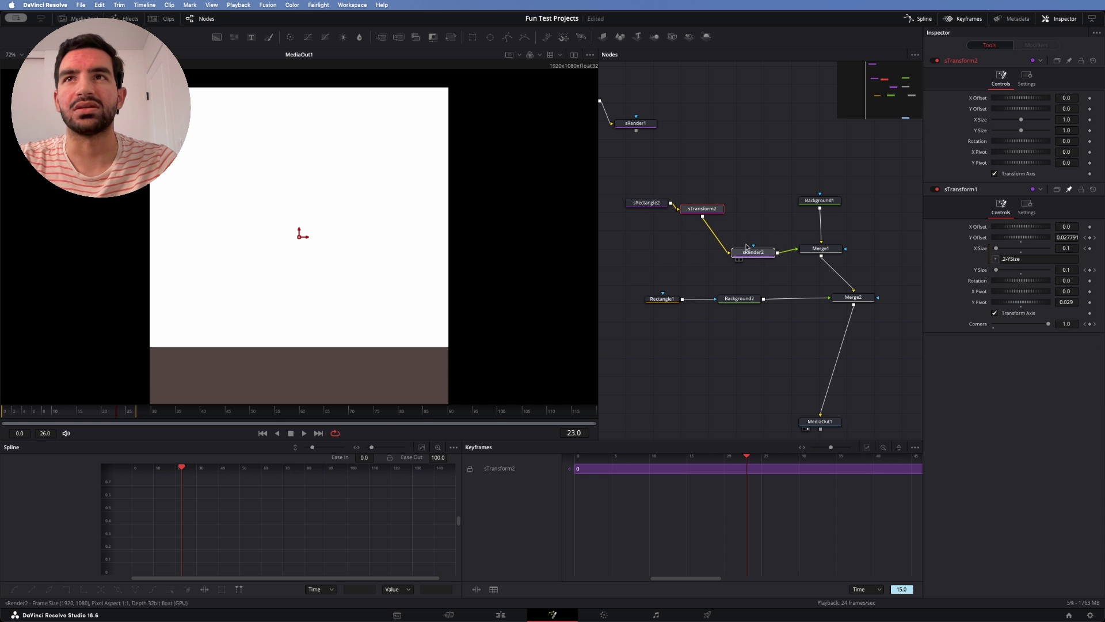
drag(742, 252, 757, 213)
click(703, 208)
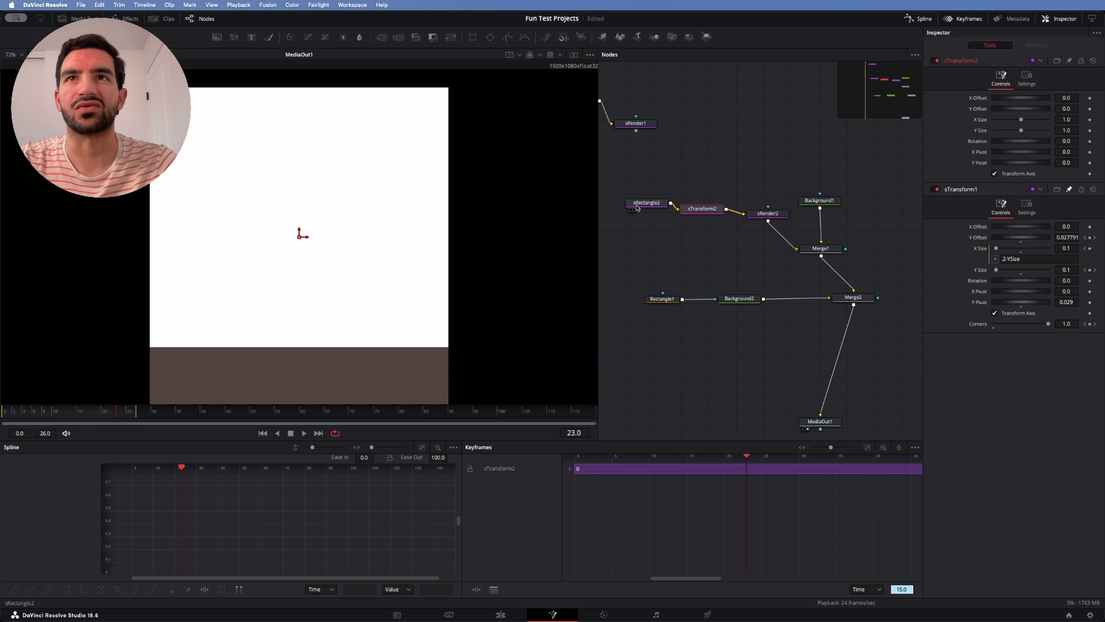
drag(638, 208, 626, 213)
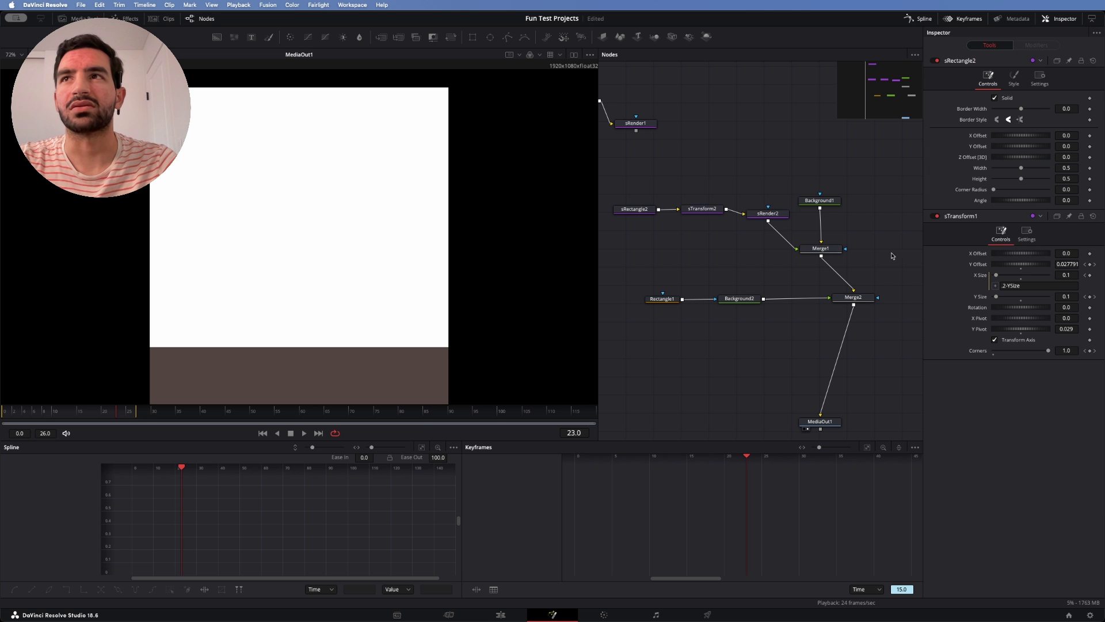
click(702, 208)
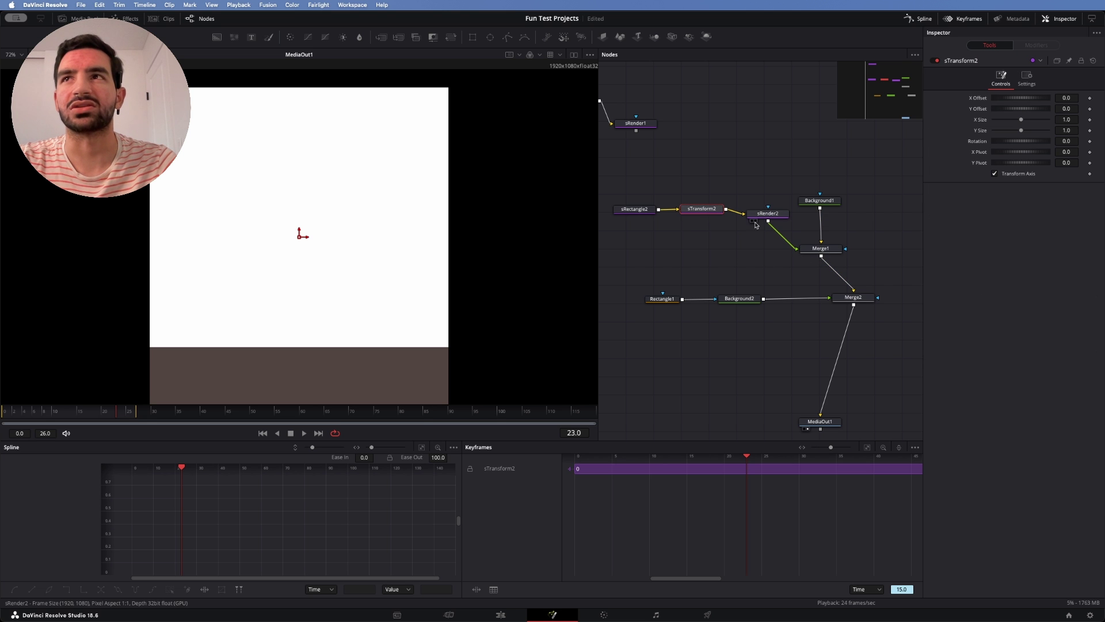
drag(757, 216, 752, 219)
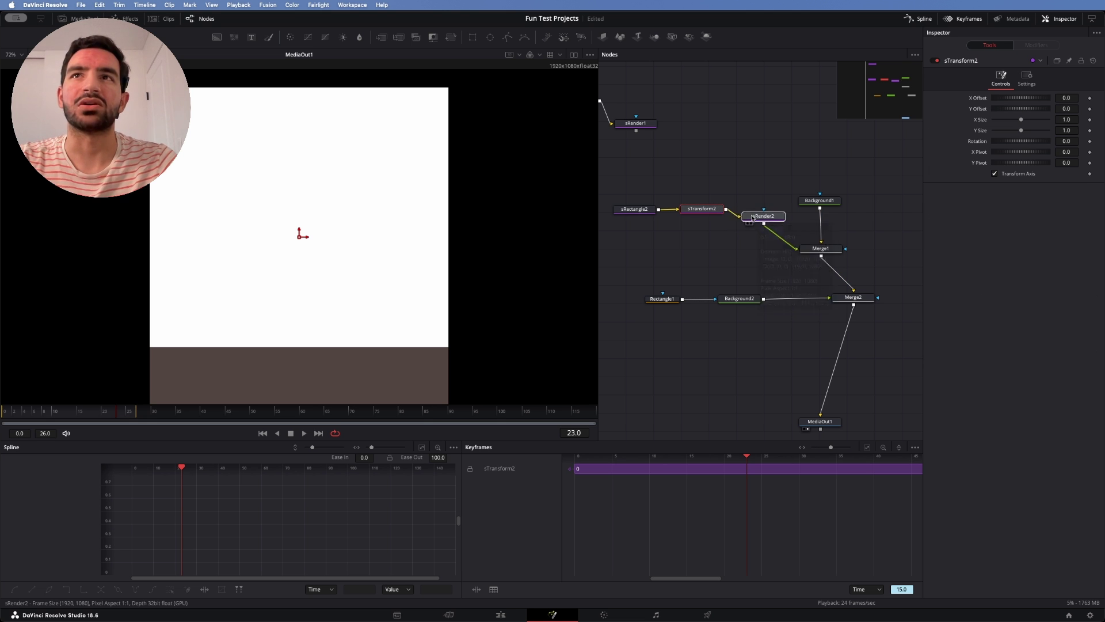
- Add an expression to sTransform2's X Size
click(702, 208)
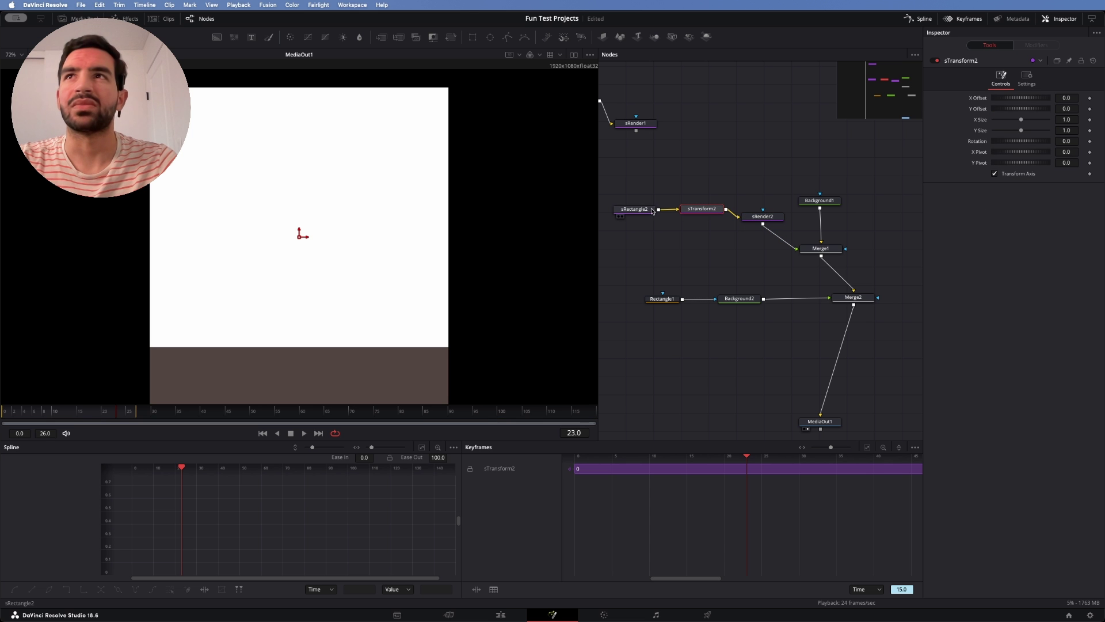
right_click(984, 133)
click(980, 124)
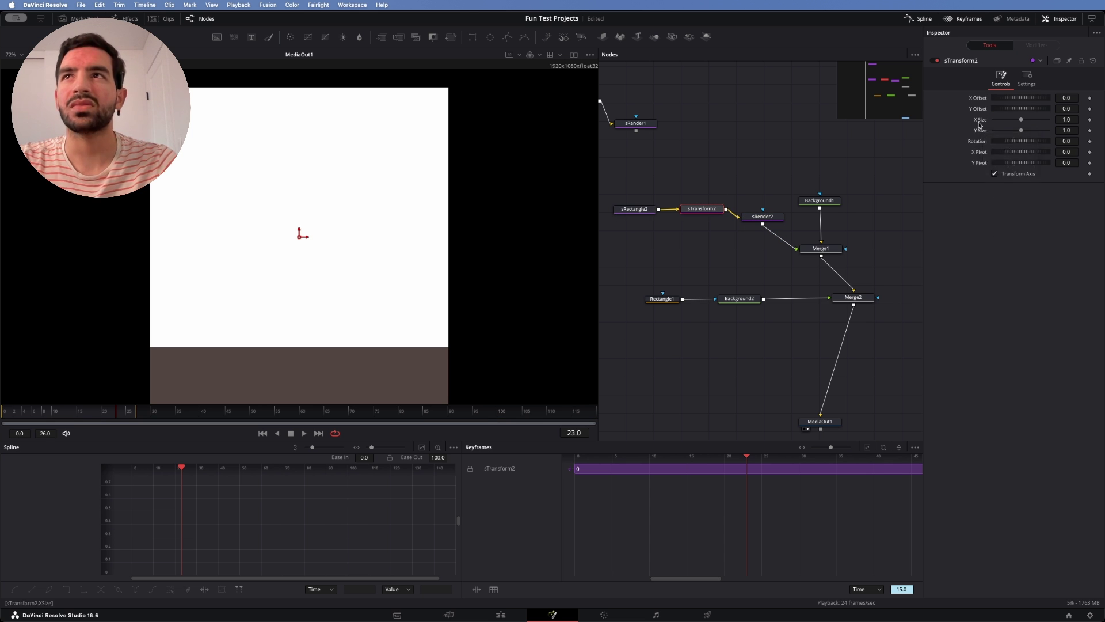
right_click(983, 122)
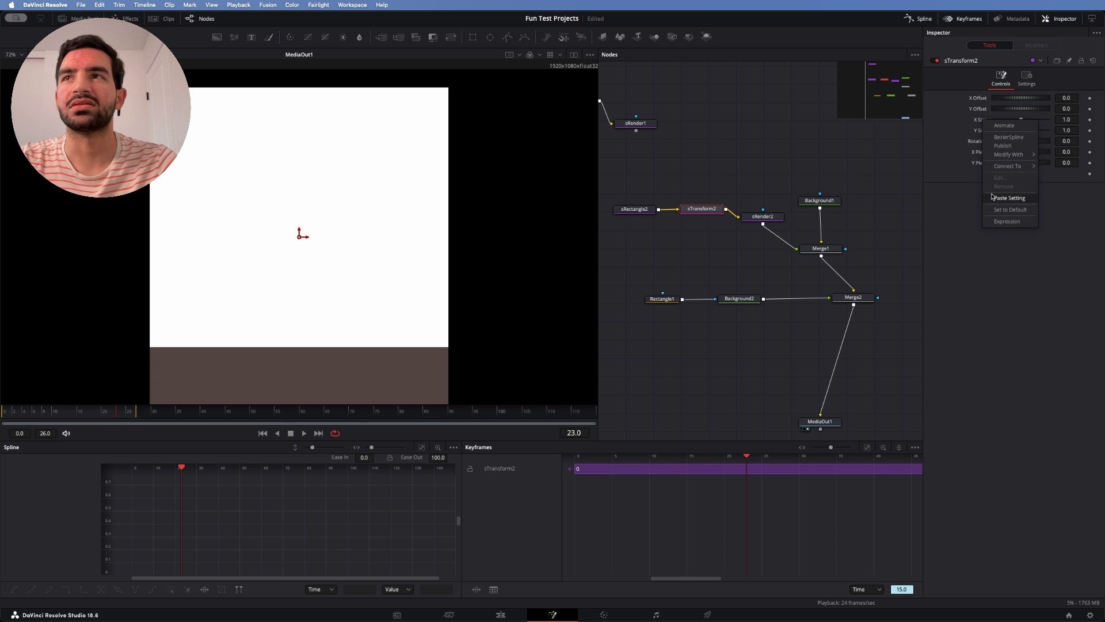
click(1005, 223)
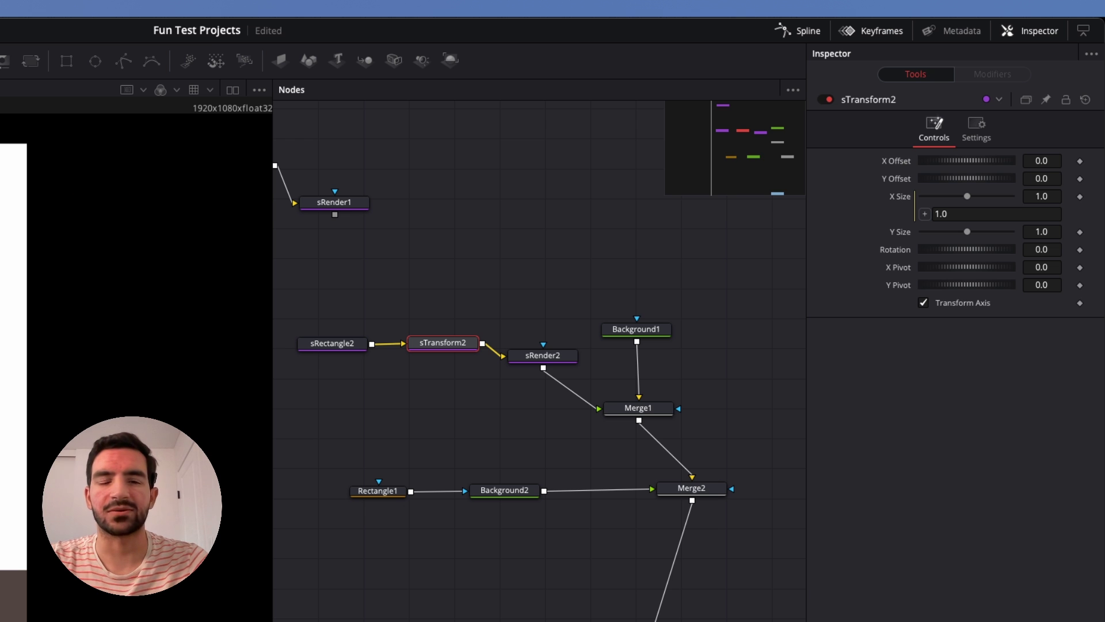
click(959, 215)
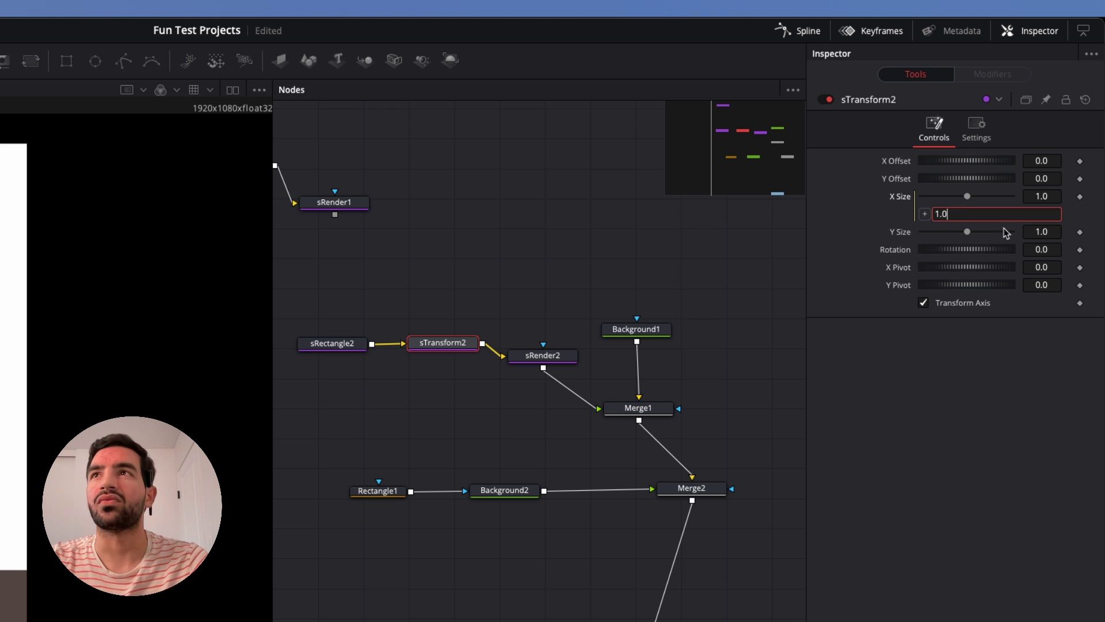
- Set sTransform2's Y Size to 0.1
click(1037, 231)
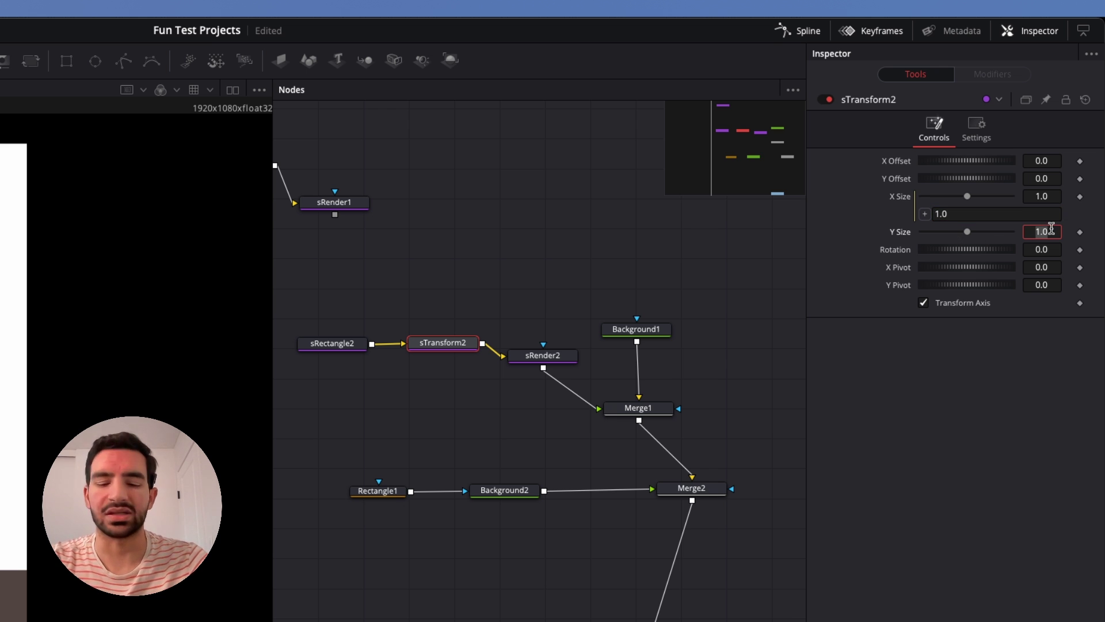
text(0.1)
key(Tab)
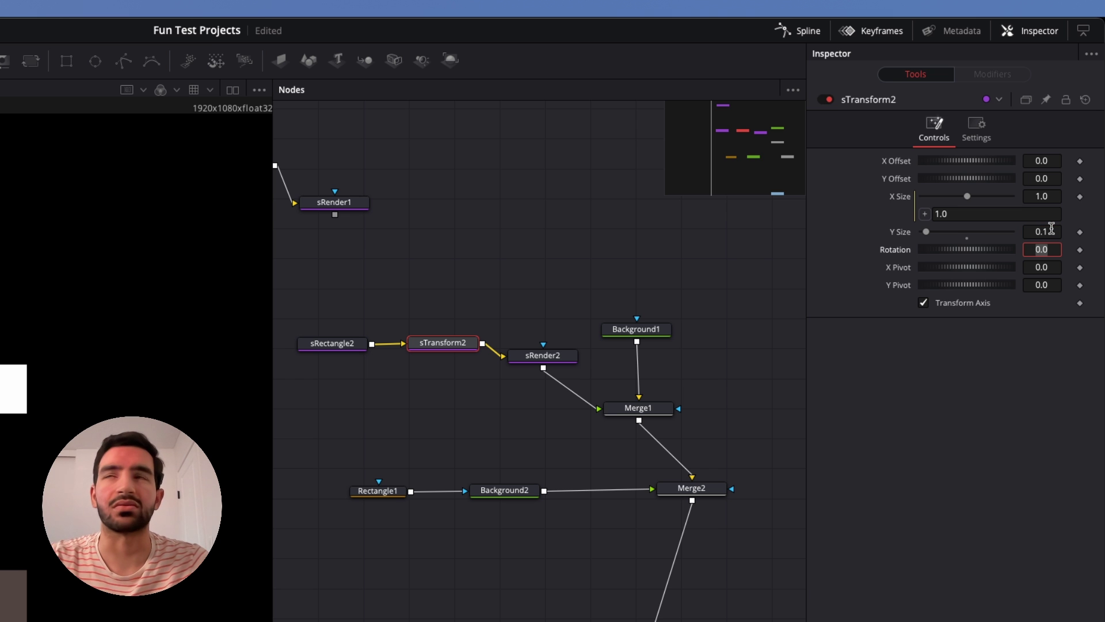
- Start typing the X Size expression
click(970, 214)
text(\\)
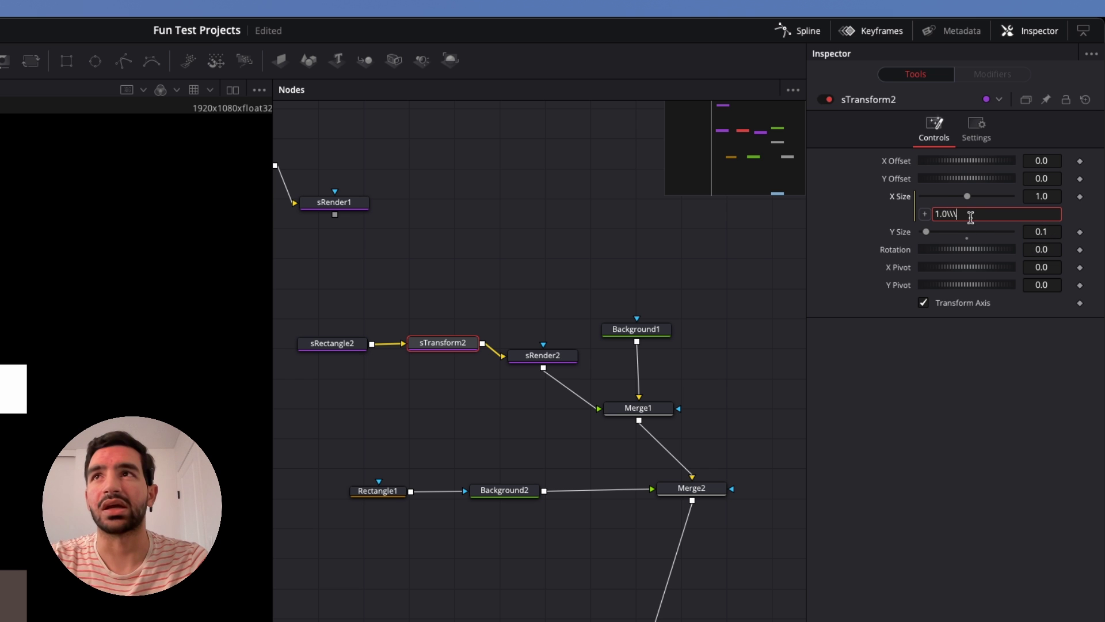
key(Tab)
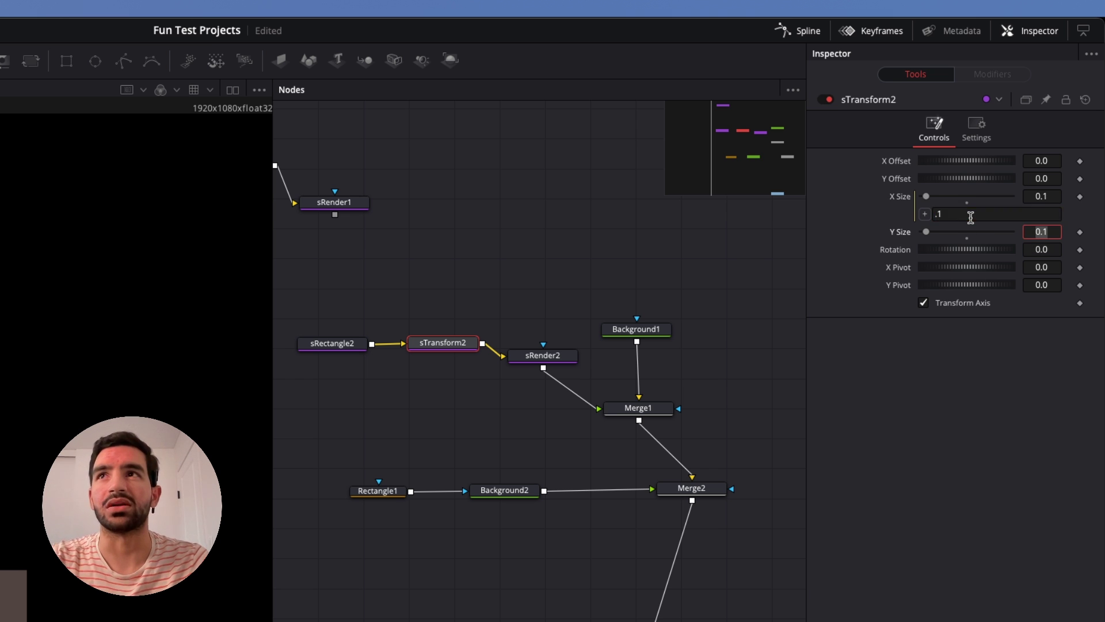
click(937, 214)
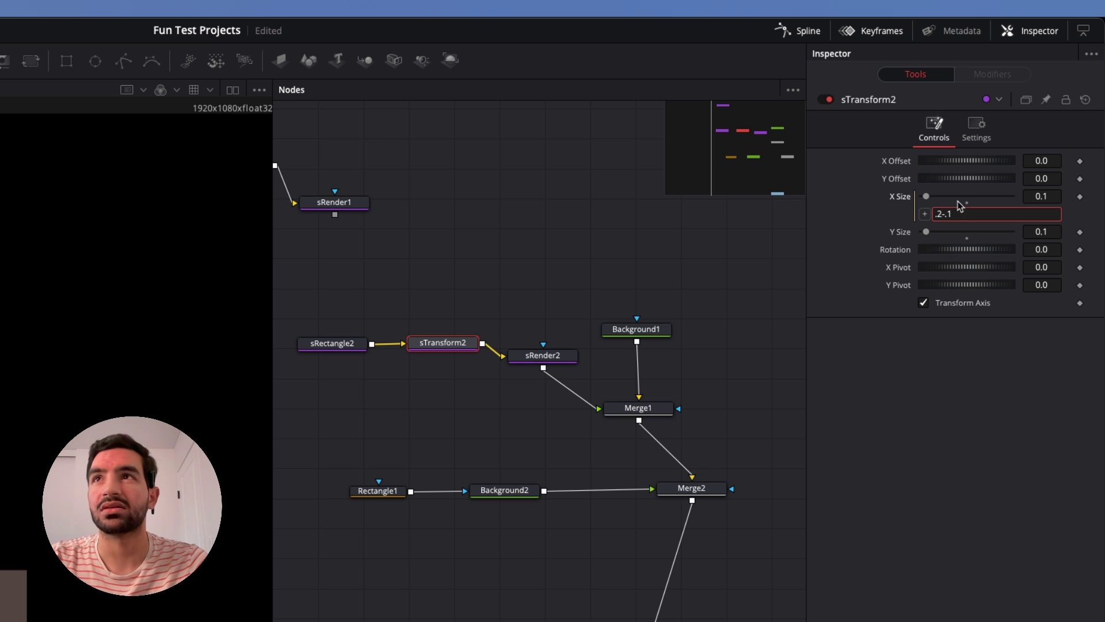
text(.)
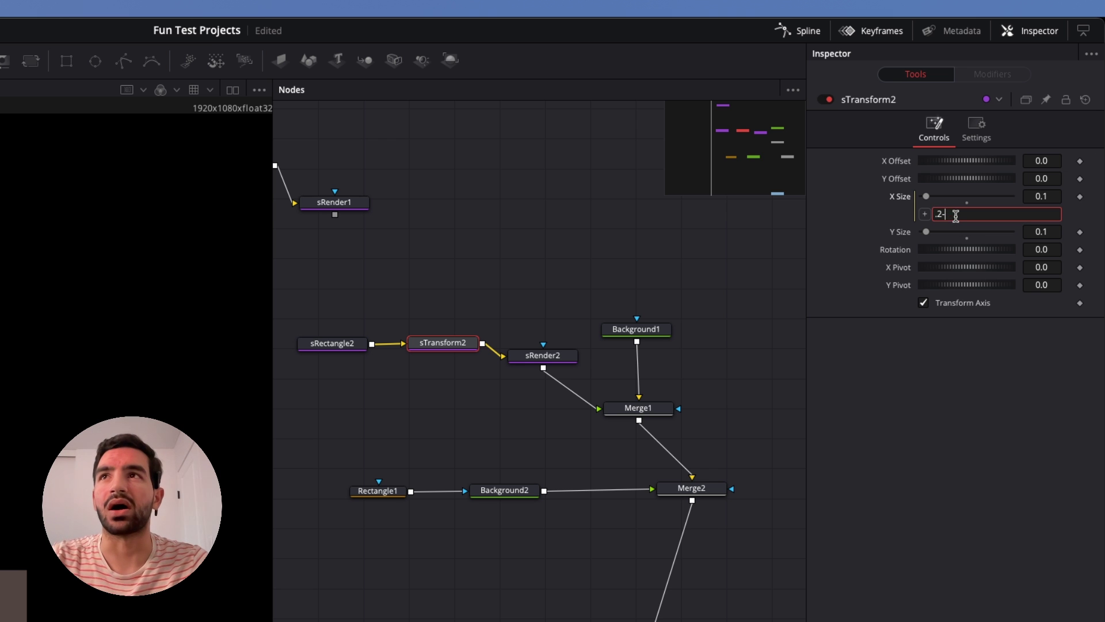
- Link the X Size expression to Y Size, then lower Y Size to 0.05 so X Size reads 0.15
drag(925, 213, 899, 231)
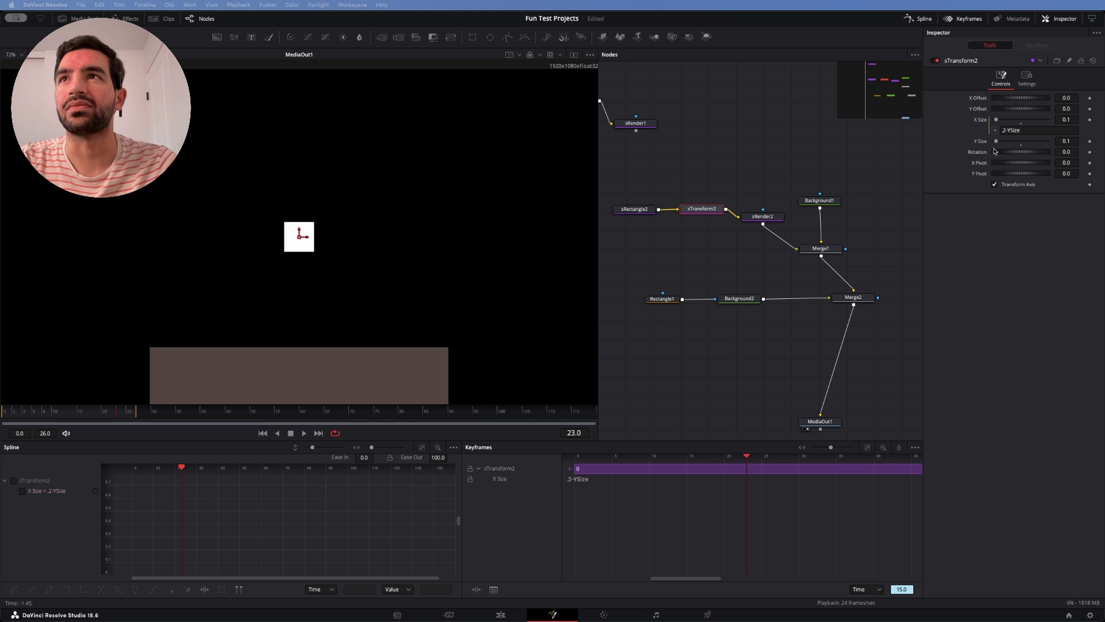
drag(997, 143, 995, 149)
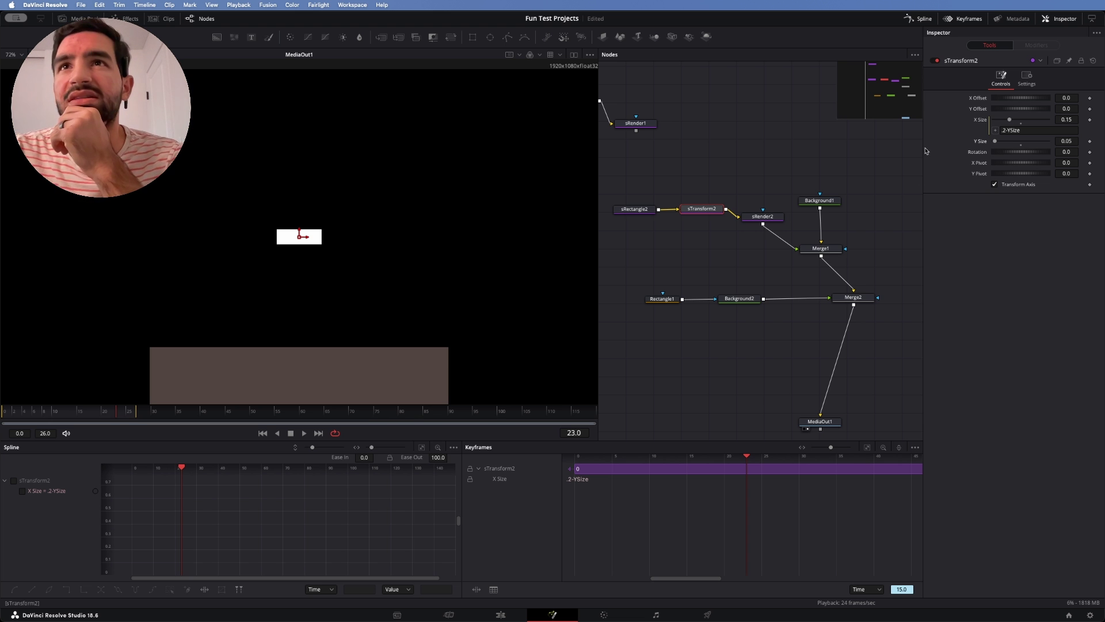
- Type sTransform2 values back to Y Size 0.1, Rotation 0 and X Pivot 0
click(1069, 141)
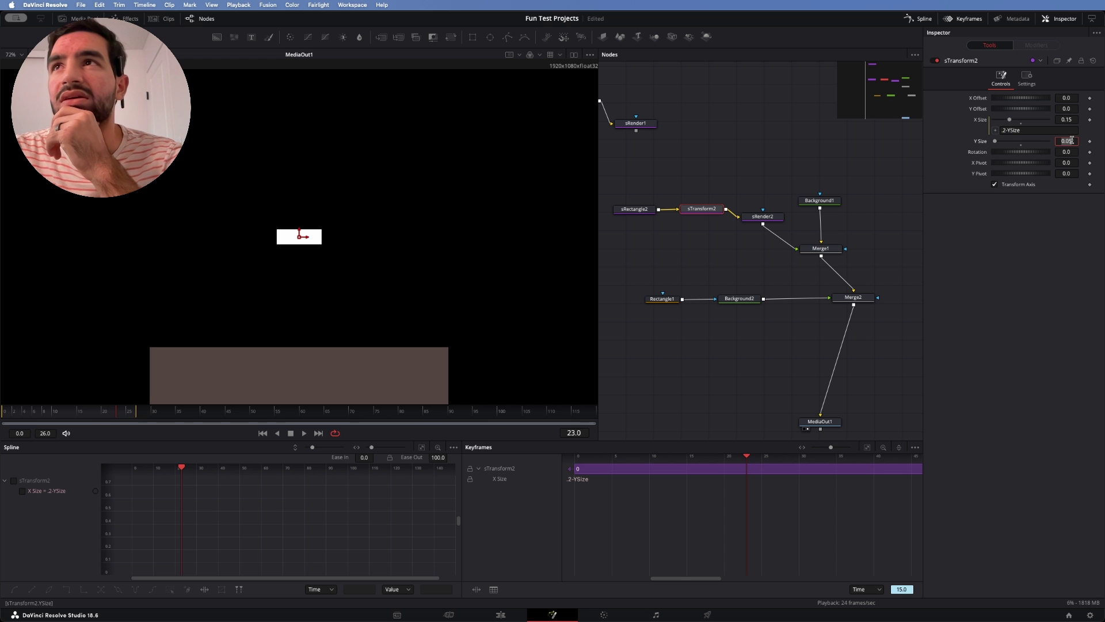
key(Tab)
text(1)
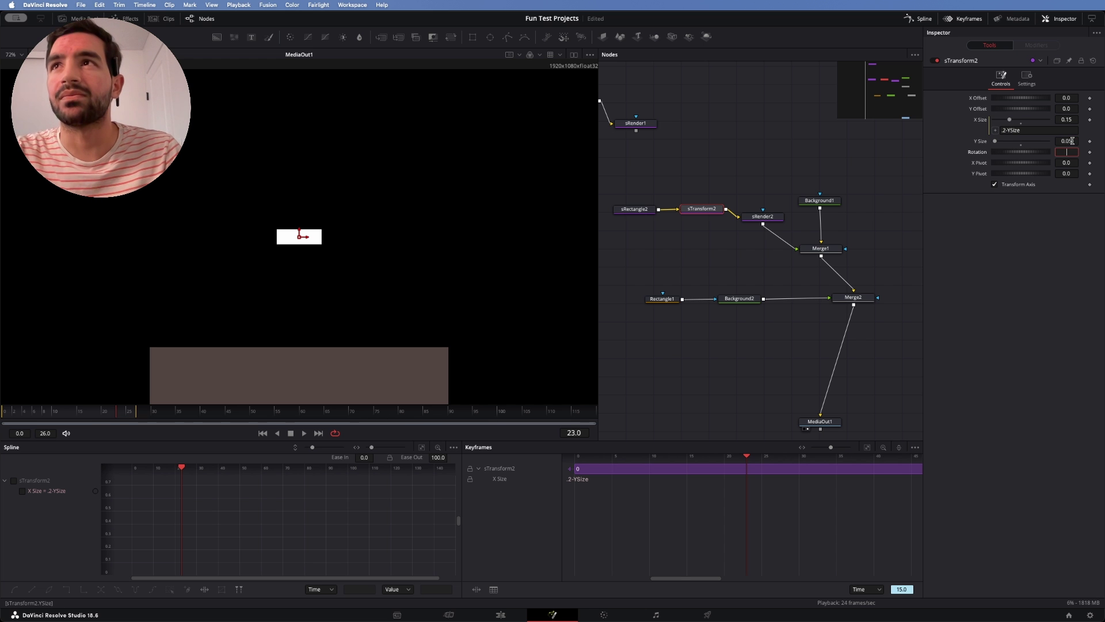
key(Tab)
text(1)
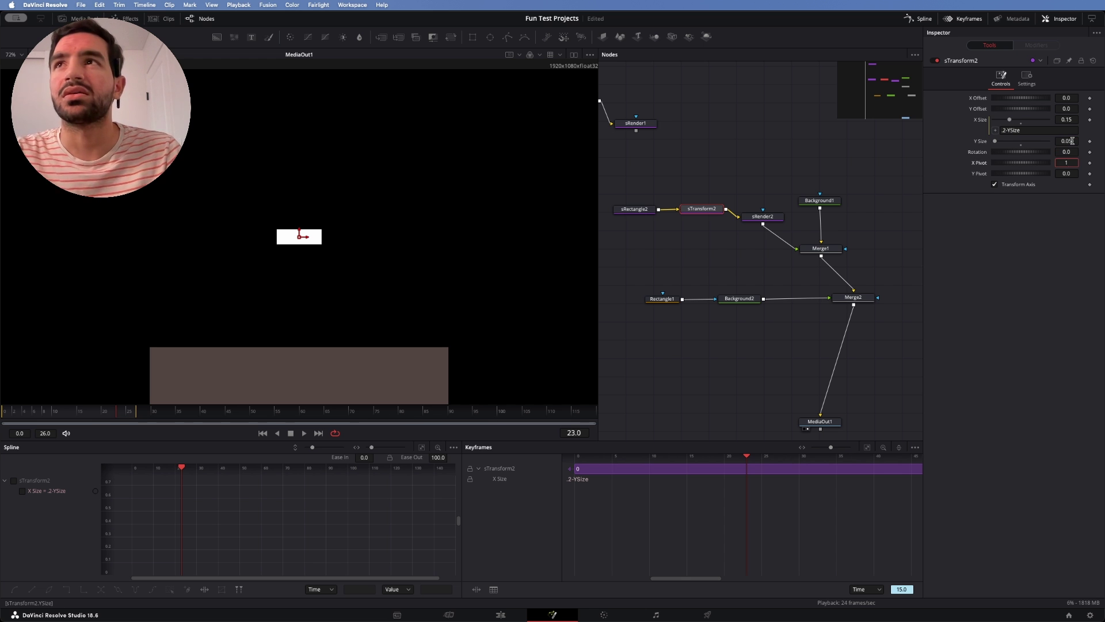
click(1076, 150)
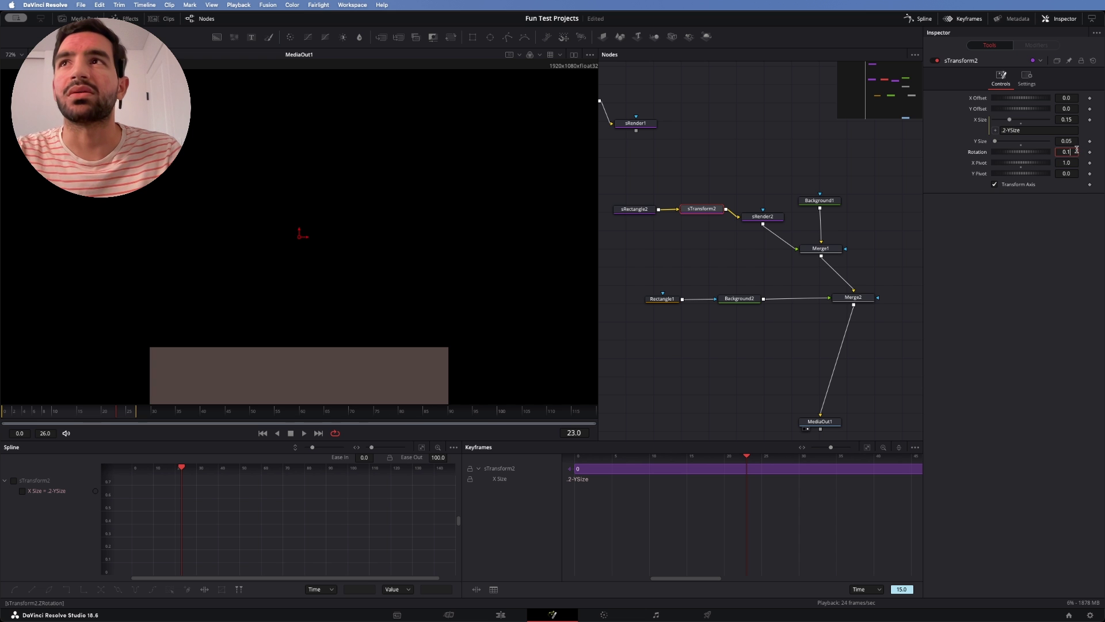
text(0.1)
key(Tab)
text(0)
key(Tab)
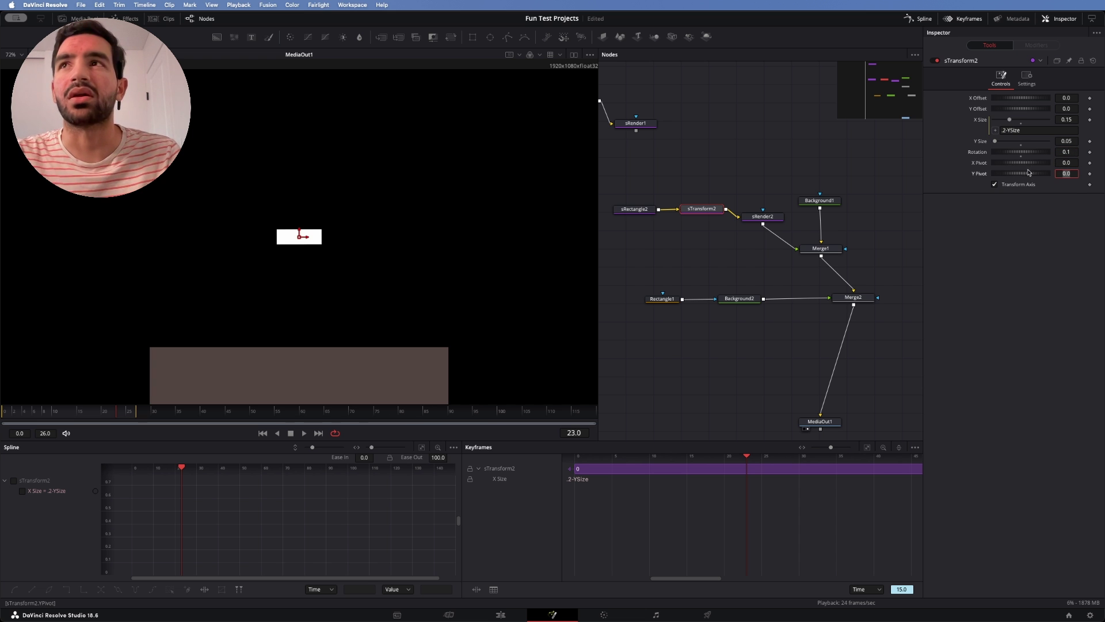
click(1071, 141)
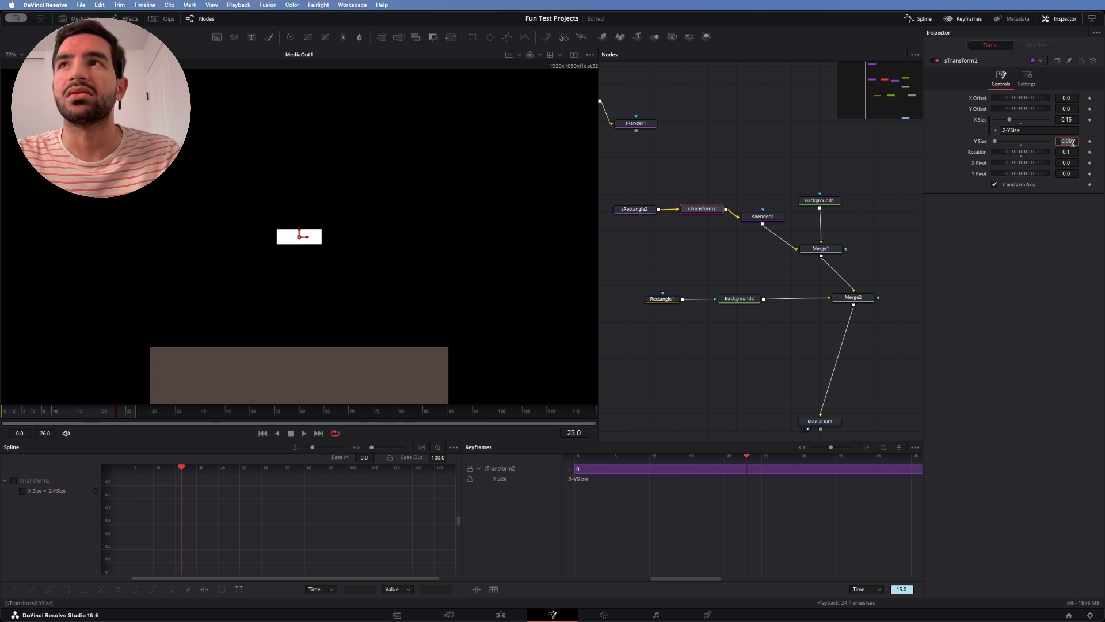
text(0.1)
key(Tab)
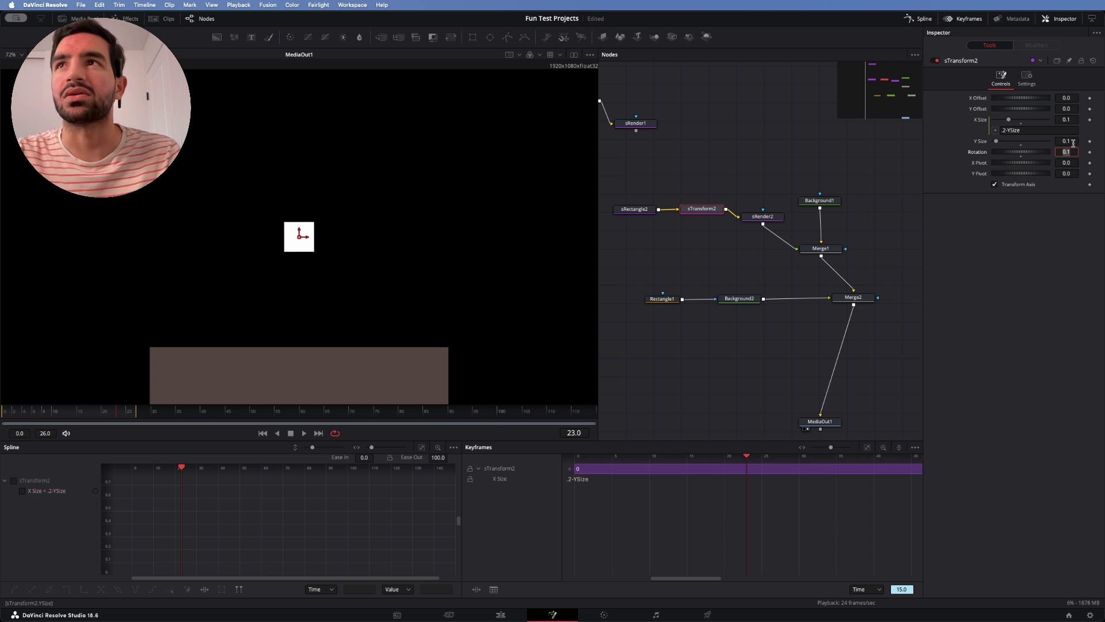
text(0)
key(Tab)
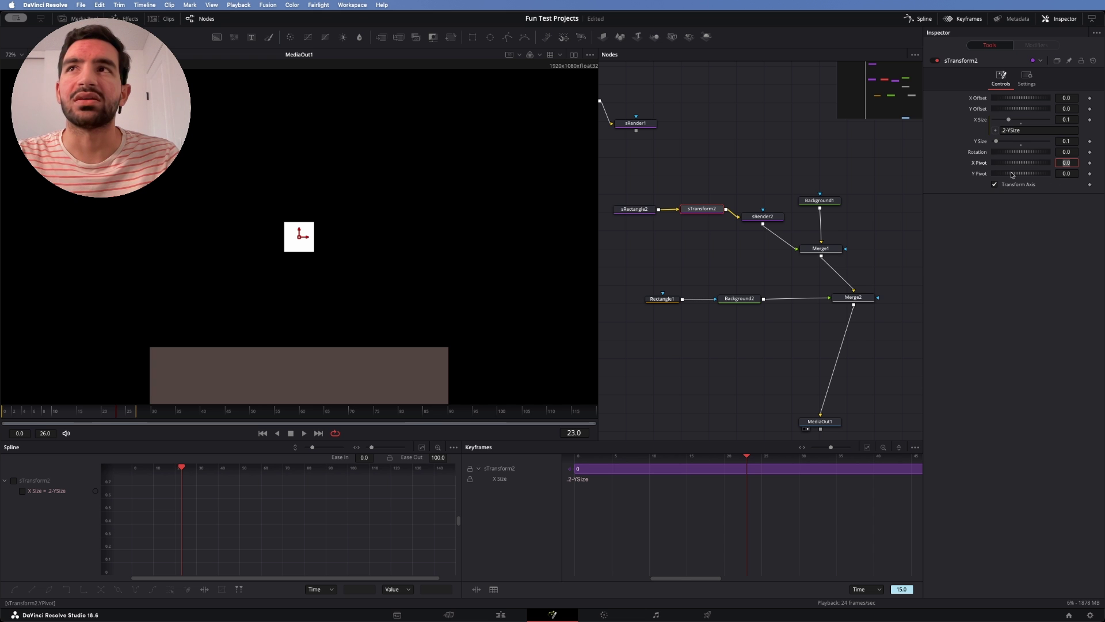
- Raise Y Pivot to 0.029, test squash and stretch, and reset X Pivot to 0
drag(1012, 175, 1013, 174)
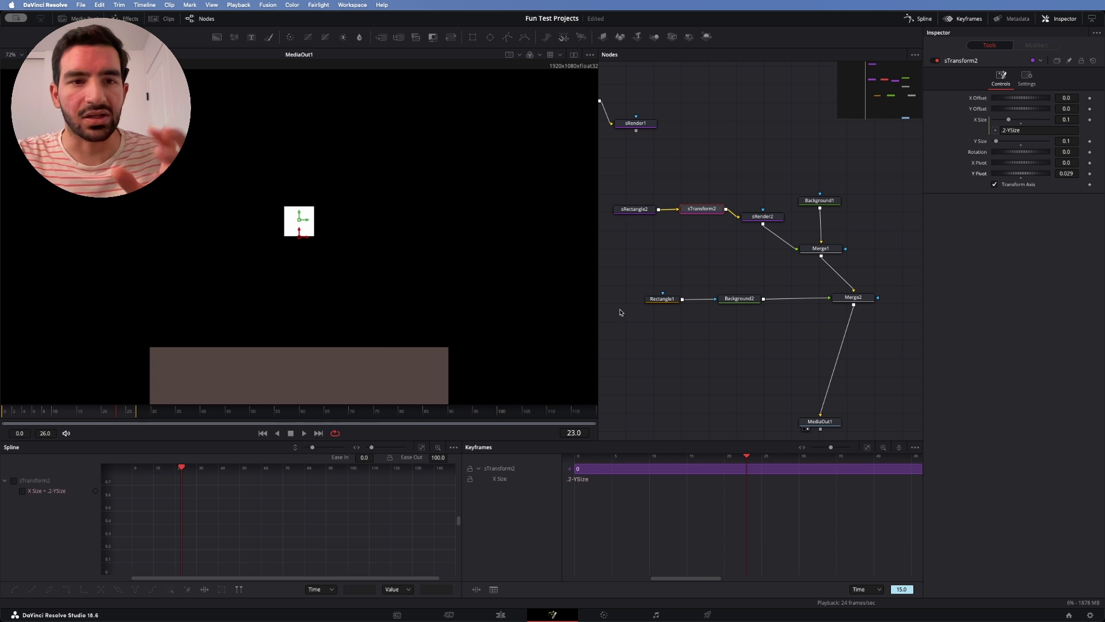
drag(996, 141, 998, 144)
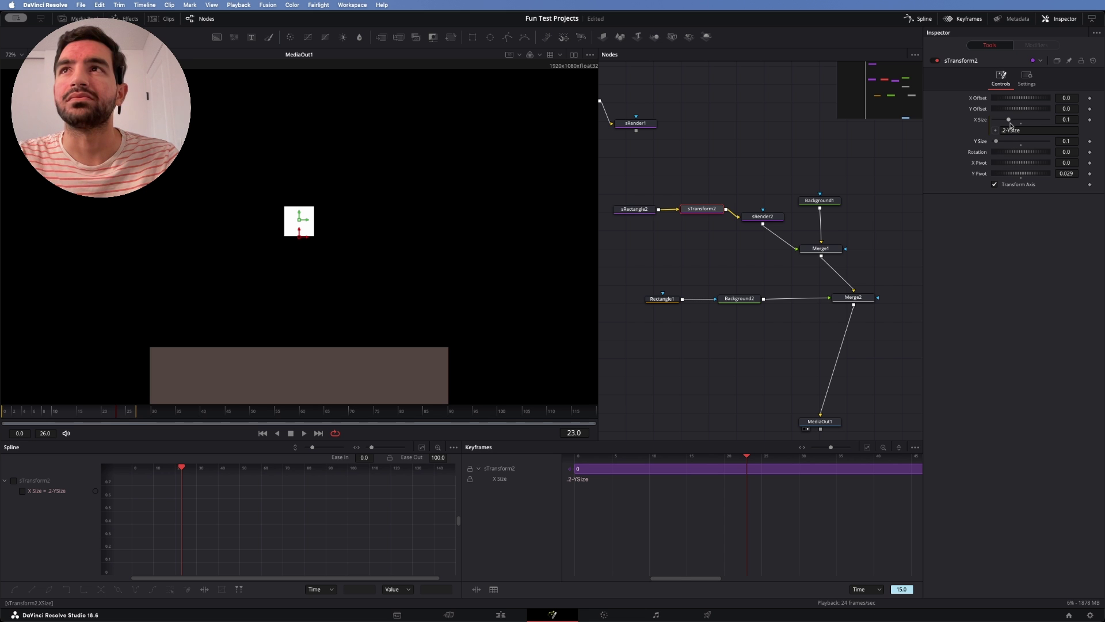
drag(1000, 142, 1018, 166)
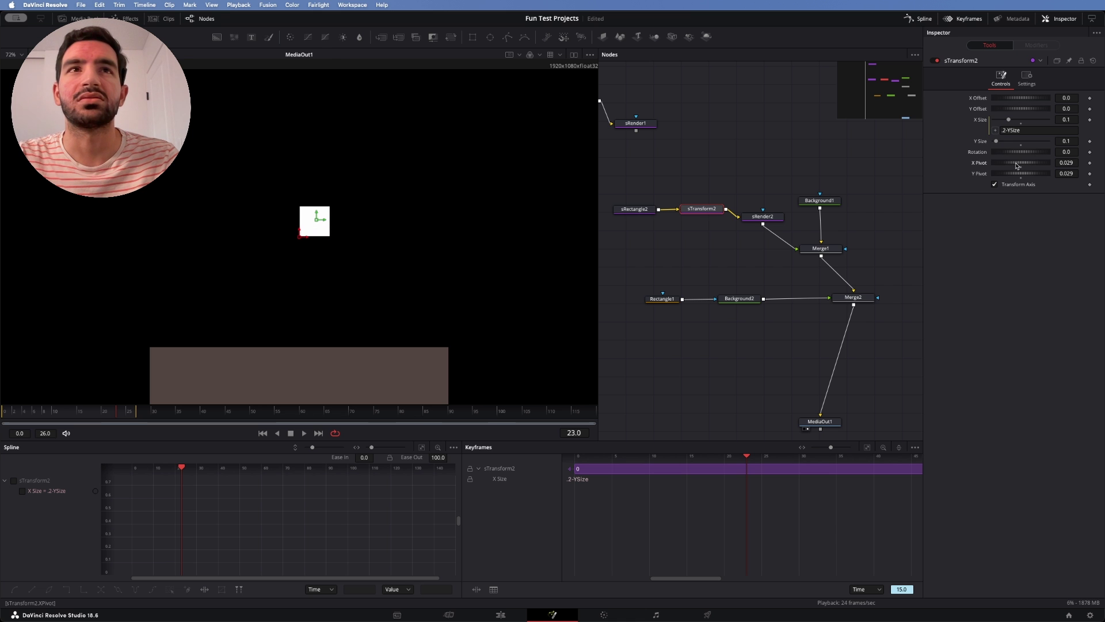
double_click(1019, 167)
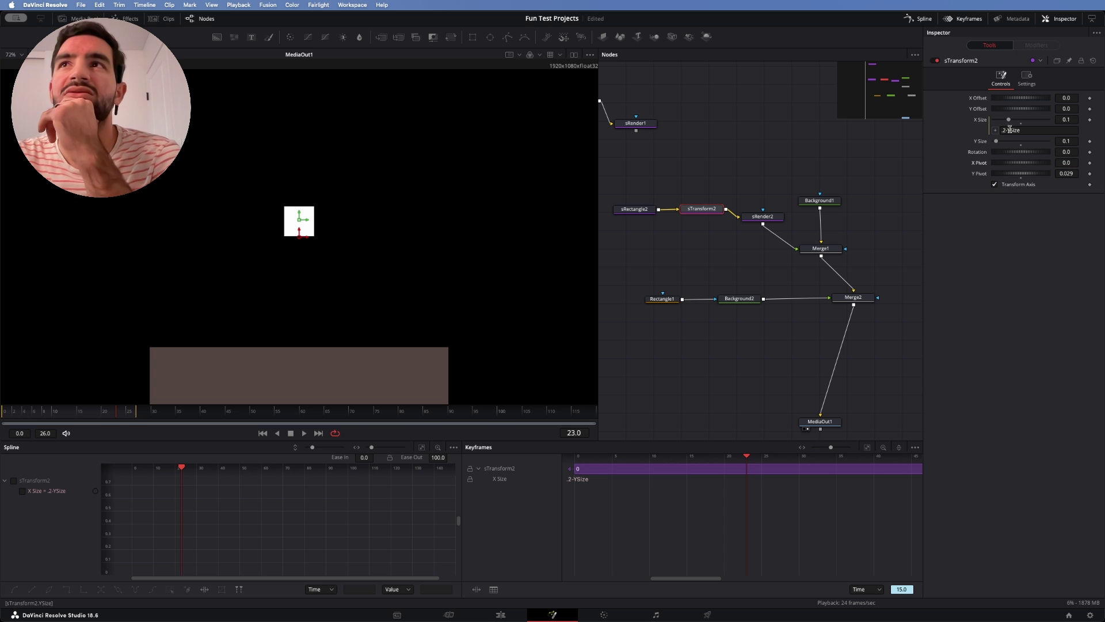
drag(999, 140, 1000, 141)
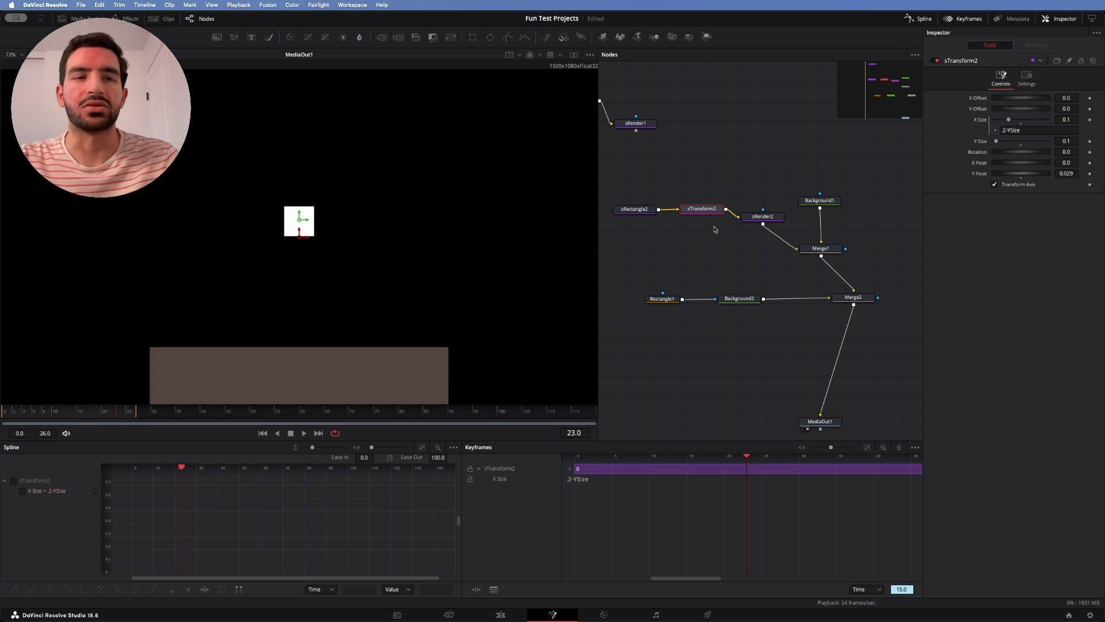
- Set sRectangle2's Corner Radius to 1.0, turning the square into a circle
click(643, 213)
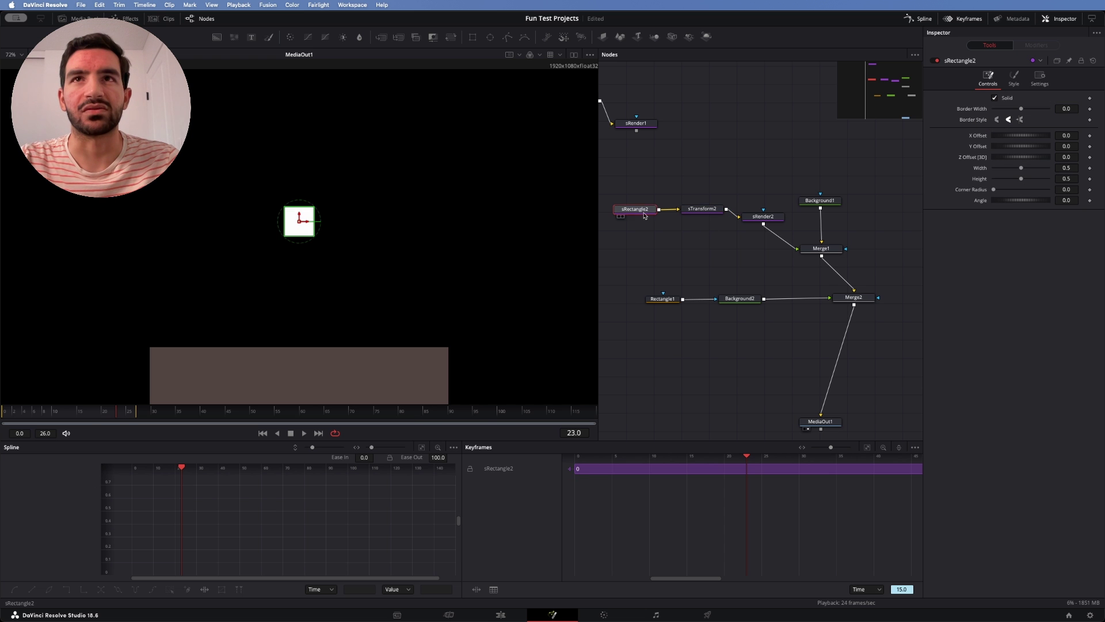
click(689, 211)
click(643, 211)
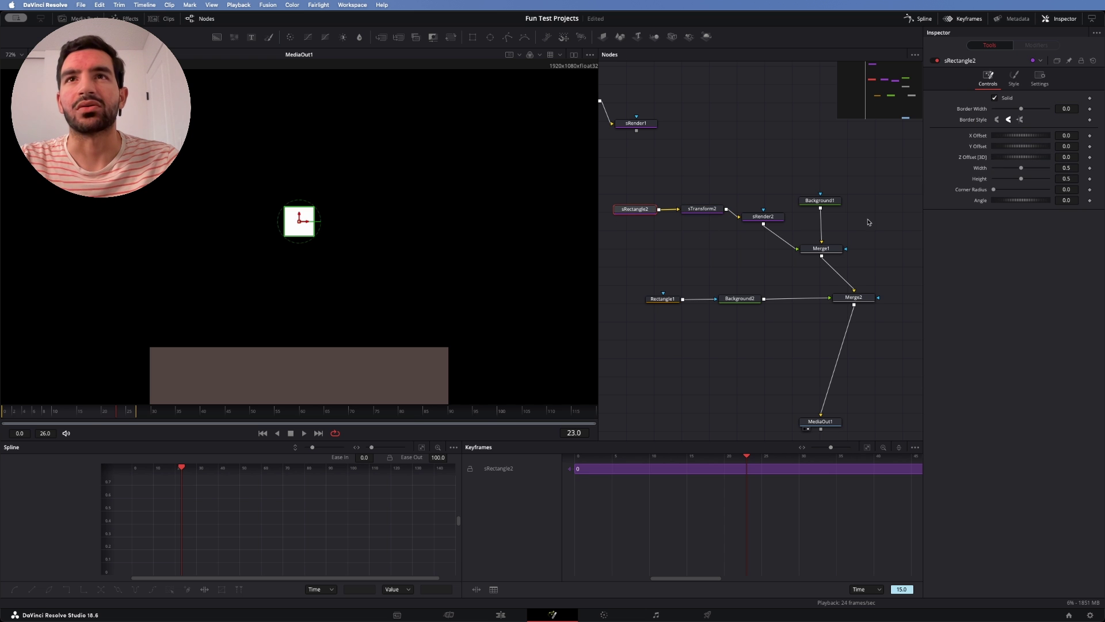
drag(993, 193, 1066, 193)
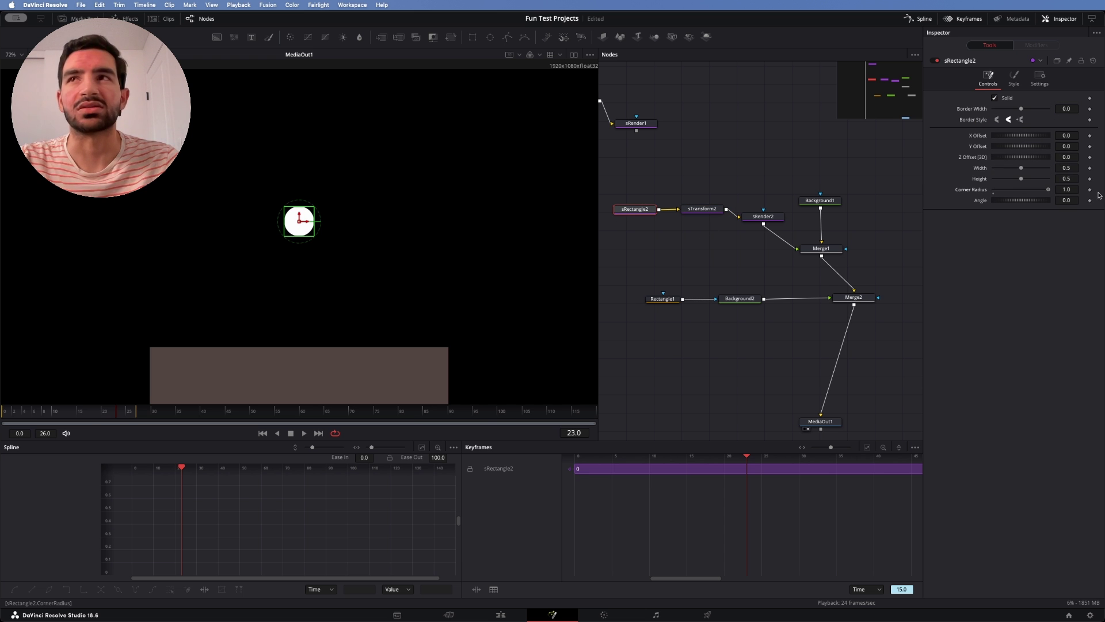
- Add a Corner Radius slider control to sTransform2 on its Controls page
click(697, 209)
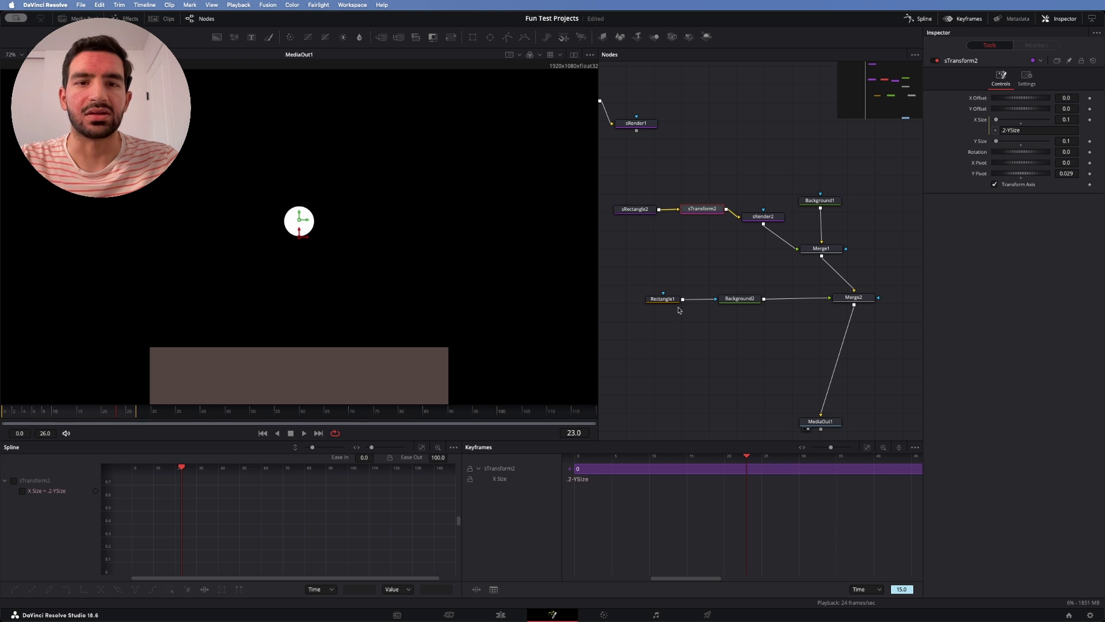
right_click(713, 211)
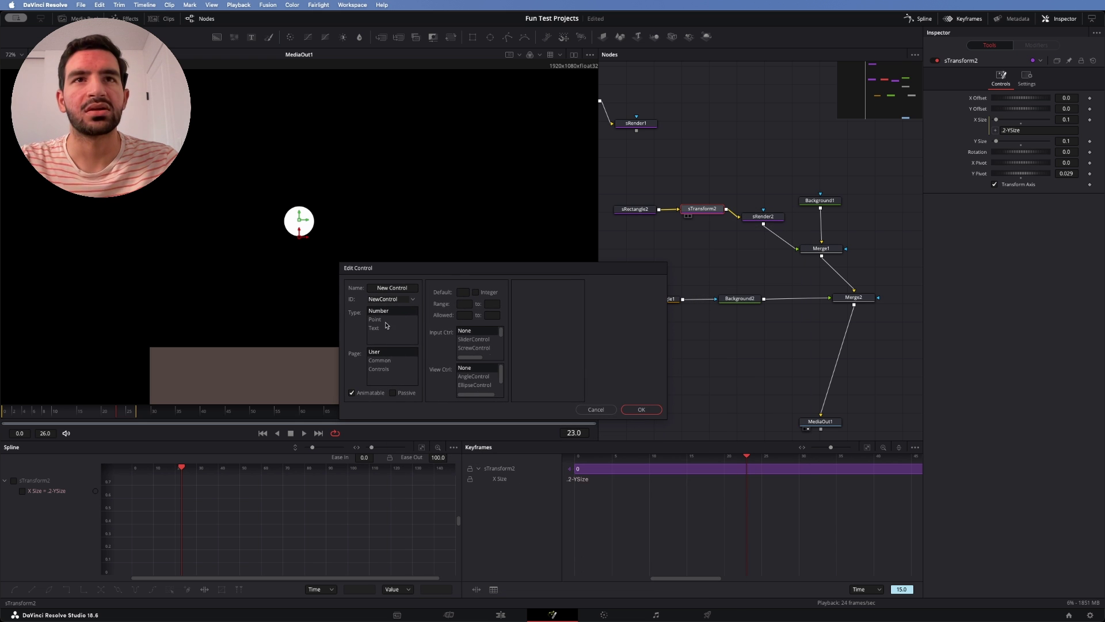
click(477, 340)
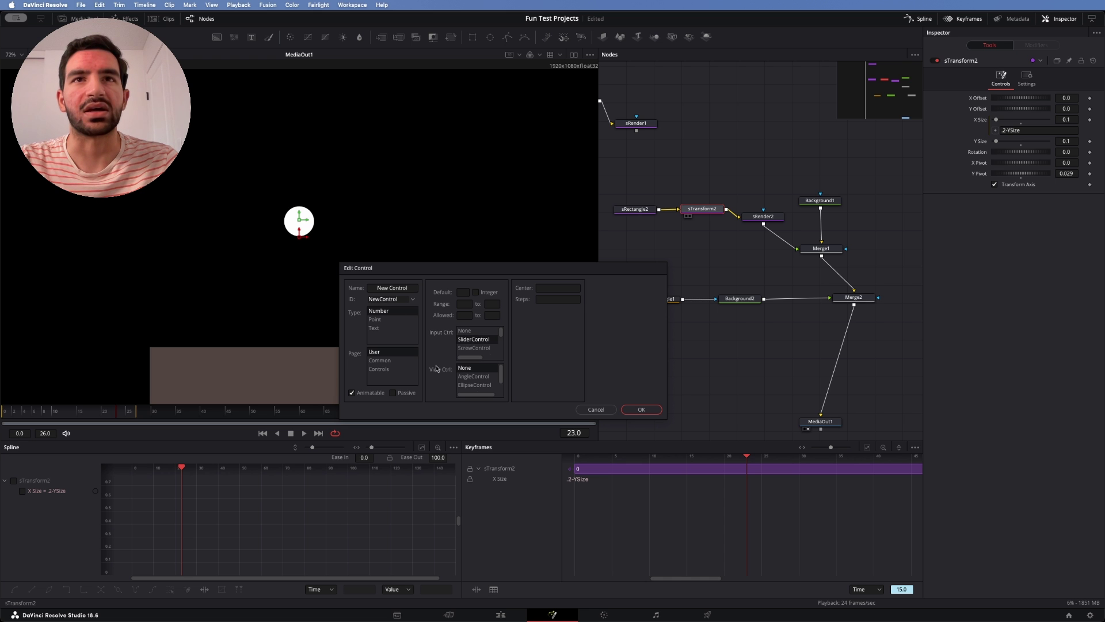
click(389, 369)
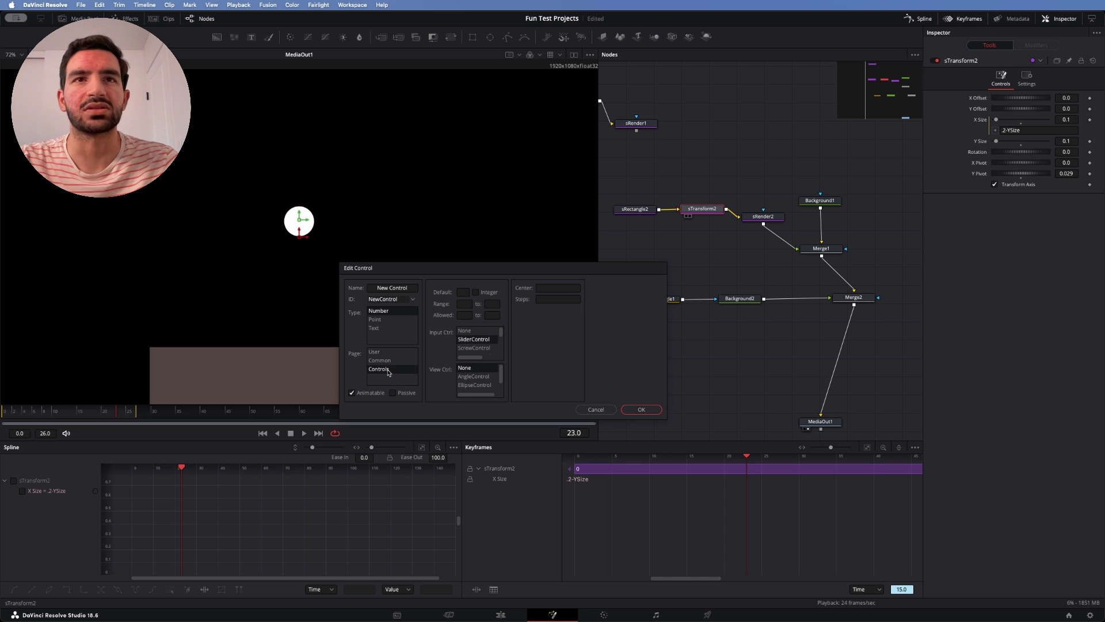
triple_click(396, 286)
key(BackSpace)
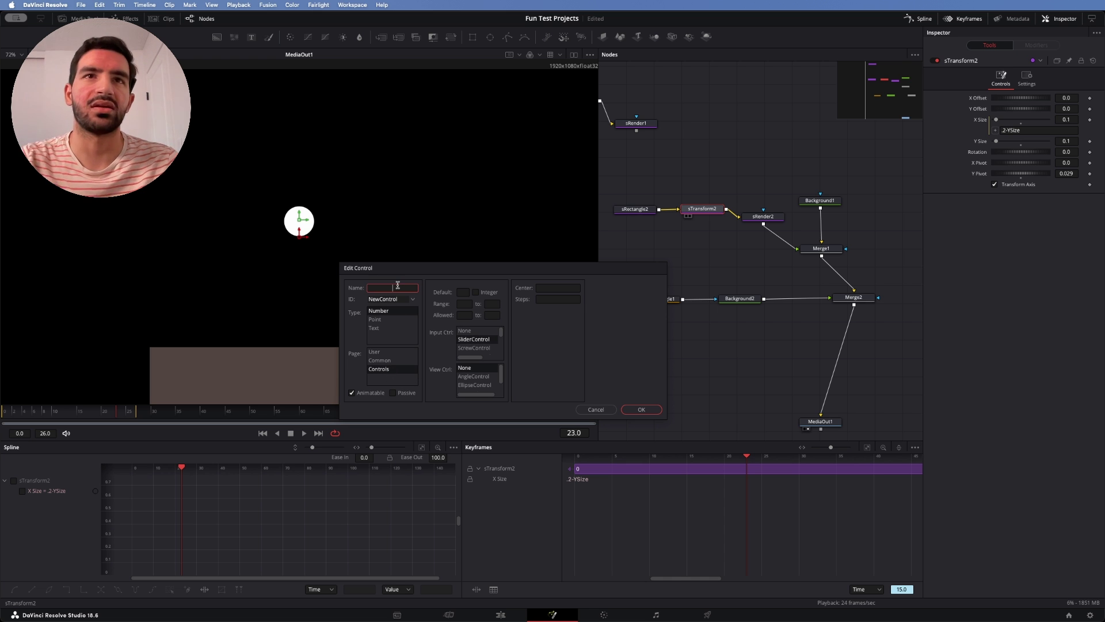
text(Co)
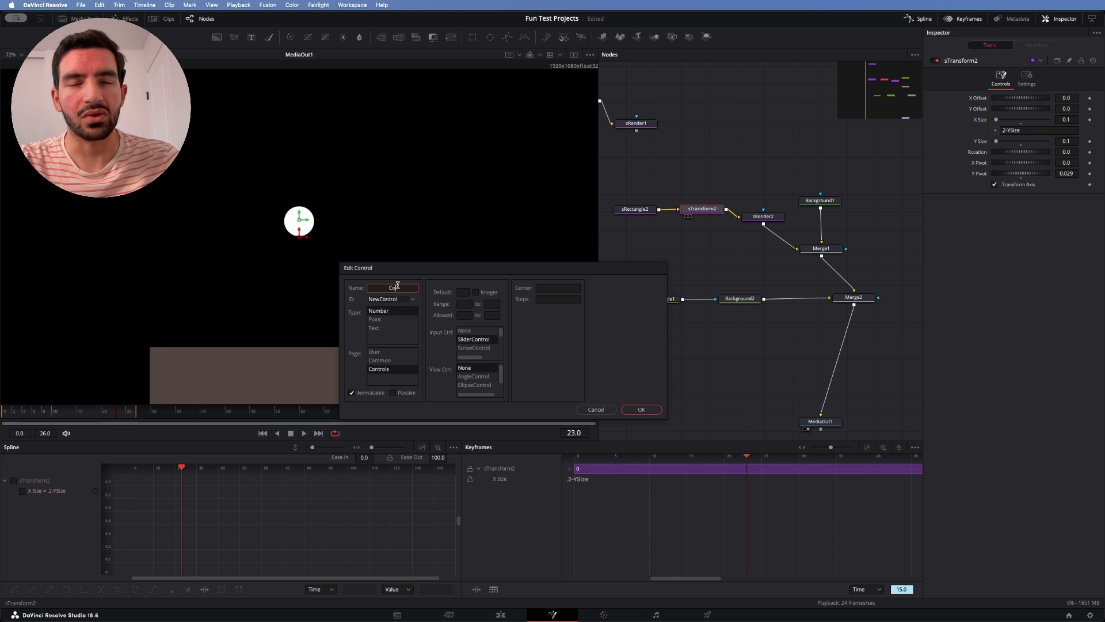
text(nt)
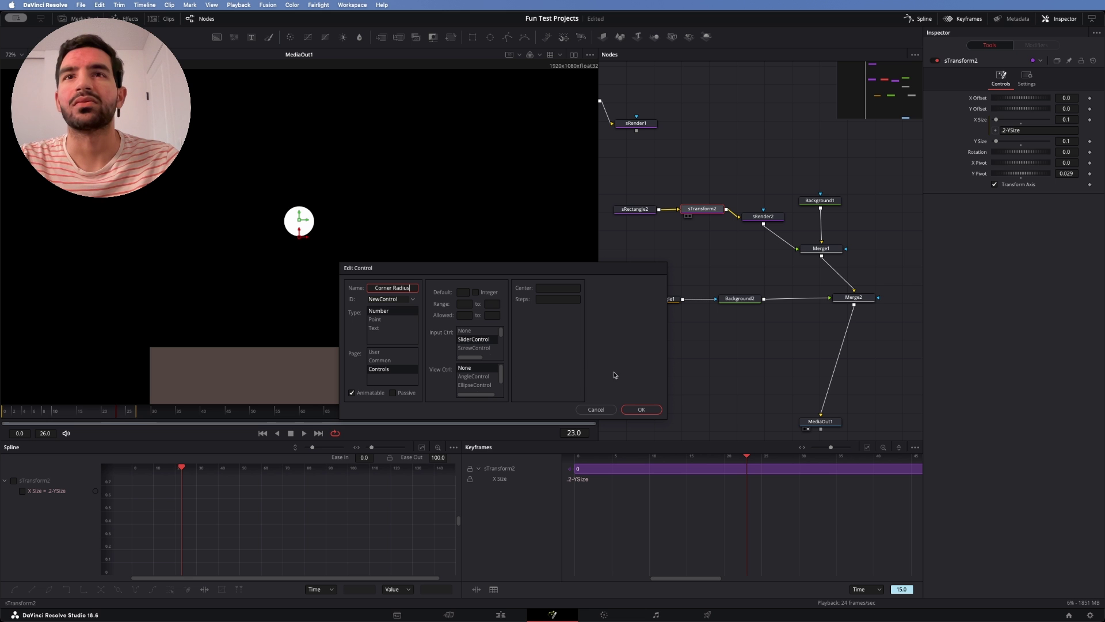
click(639, 409)
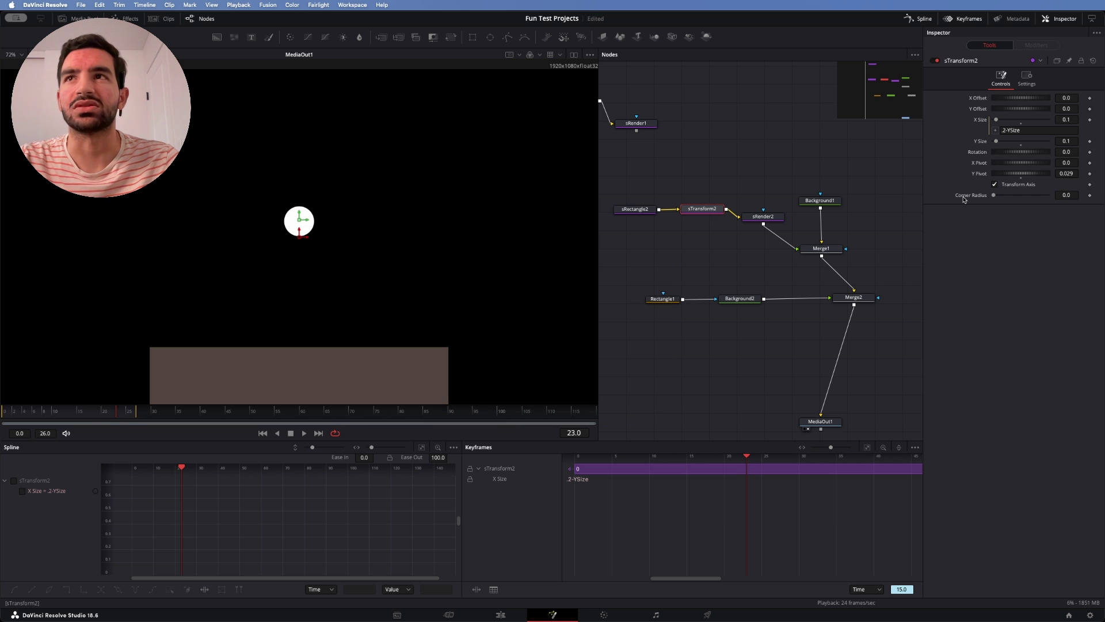
- Drive sRectangle2's Corner Radius with the expression sTransform2.CornerRadius and test the slider
drag(994, 196, 1036, 197)
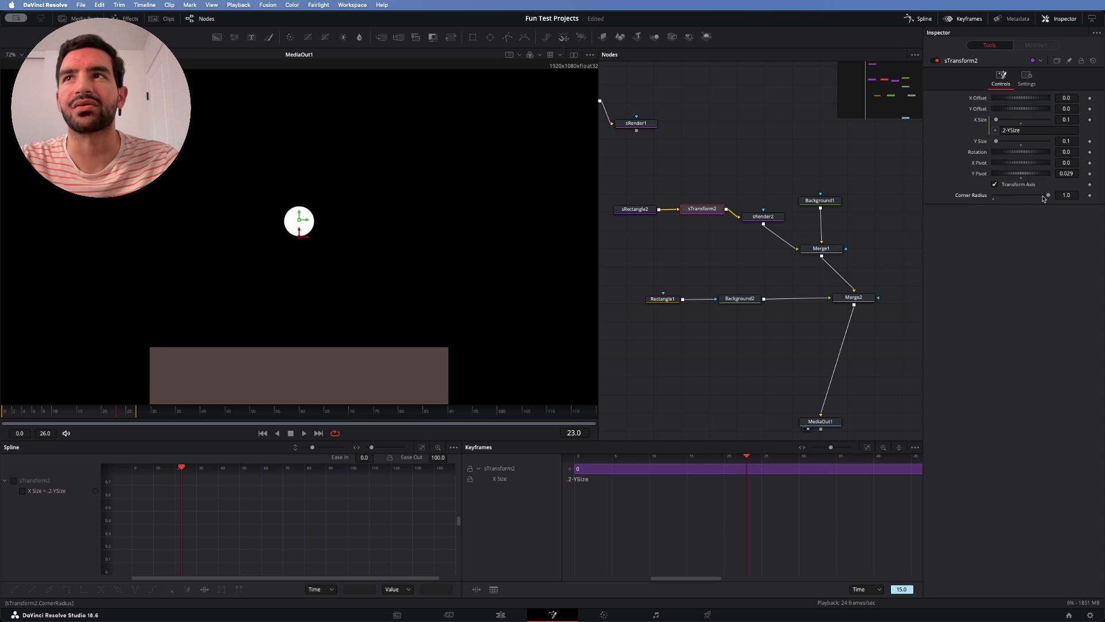
click(1070, 60)
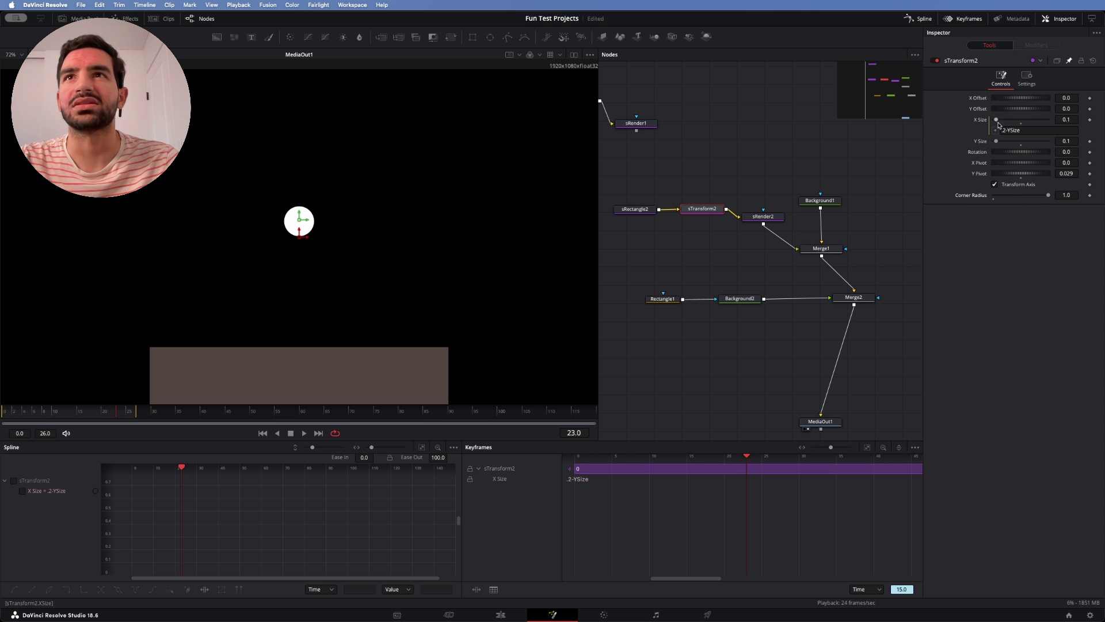
click(634, 211)
right_click(973, 192)
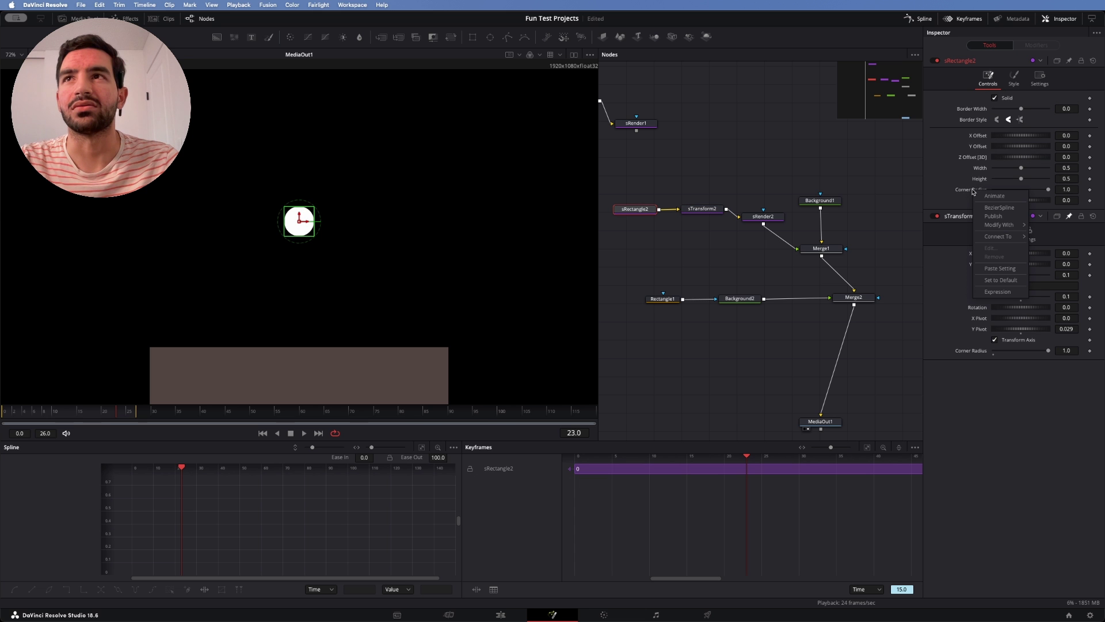
click(990, 288)
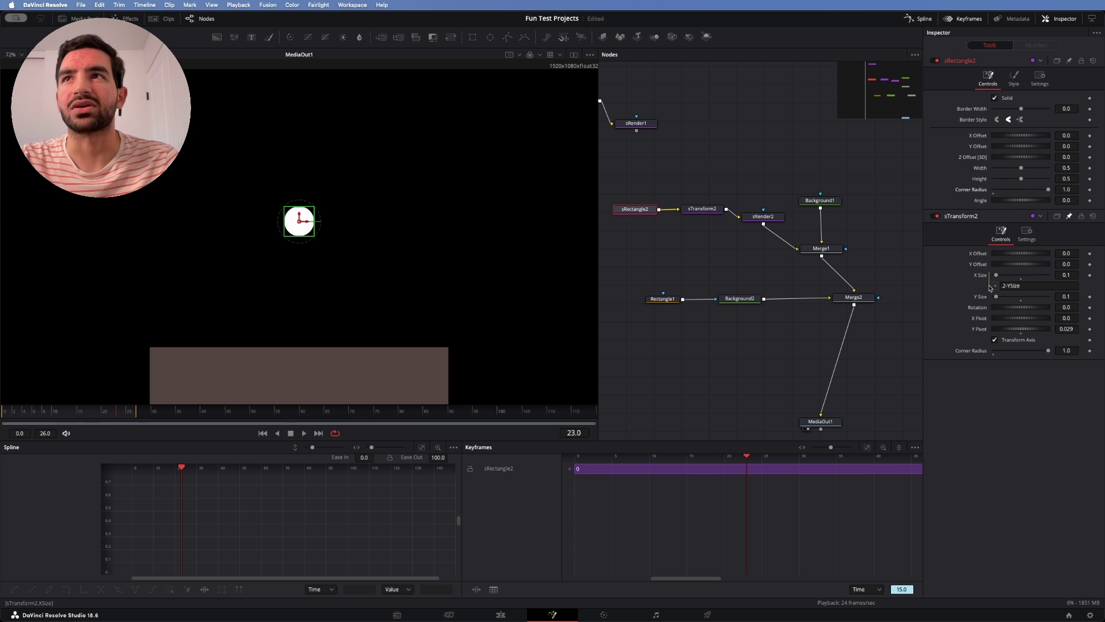
right_click(972, 191)
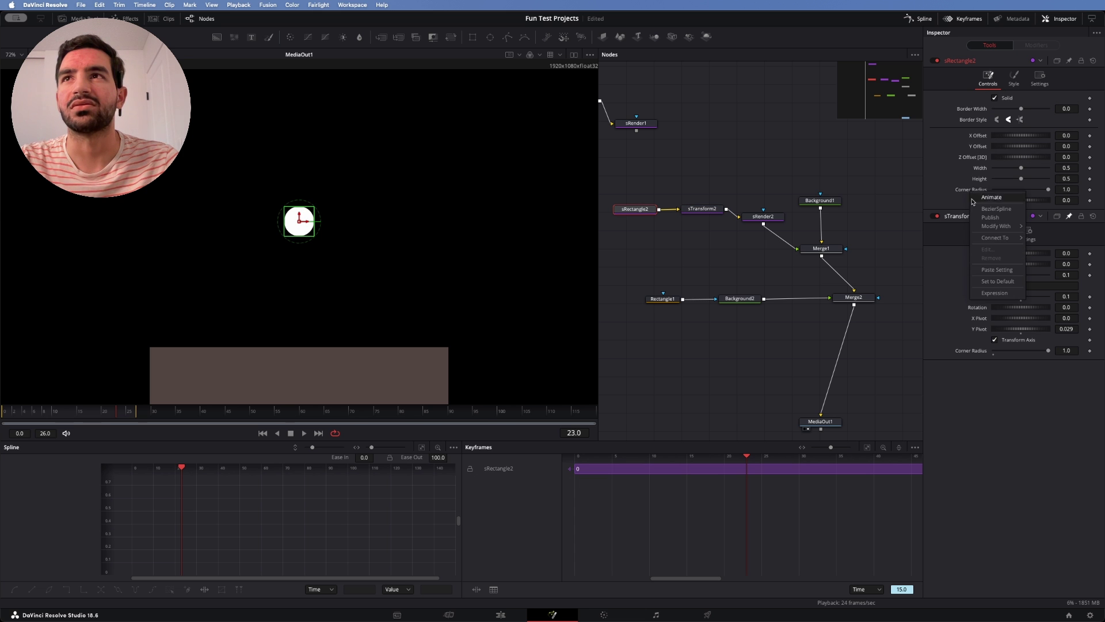
click(992, 291)
drag(994, 201, 970, 362)
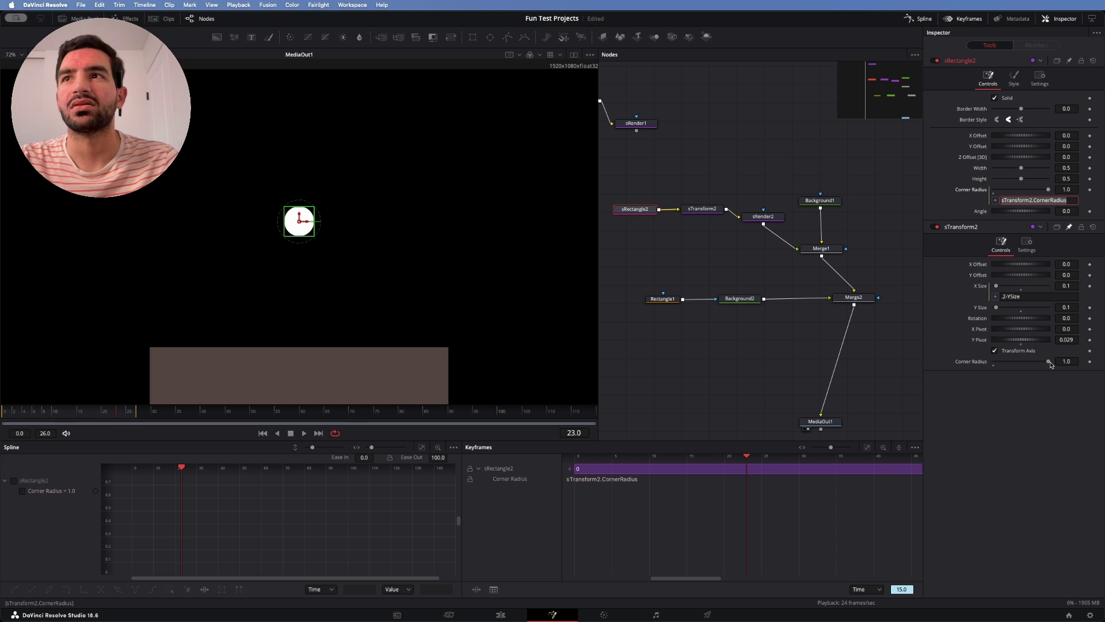
mouse_move(1049, 363)
mouse_down()
mouse_move(960, 361)
mouse_move(1049, 361)
mouse_up()
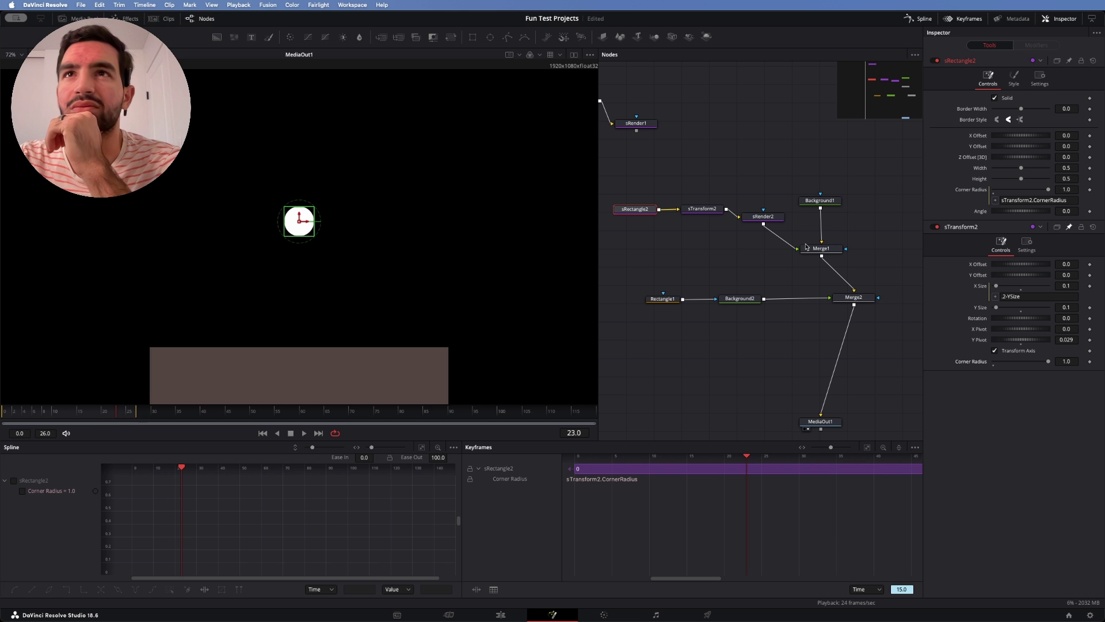
- Keyframe sTransform2's Y Offset, Y Size and Corner Radius at frame 23
click(693, 211)
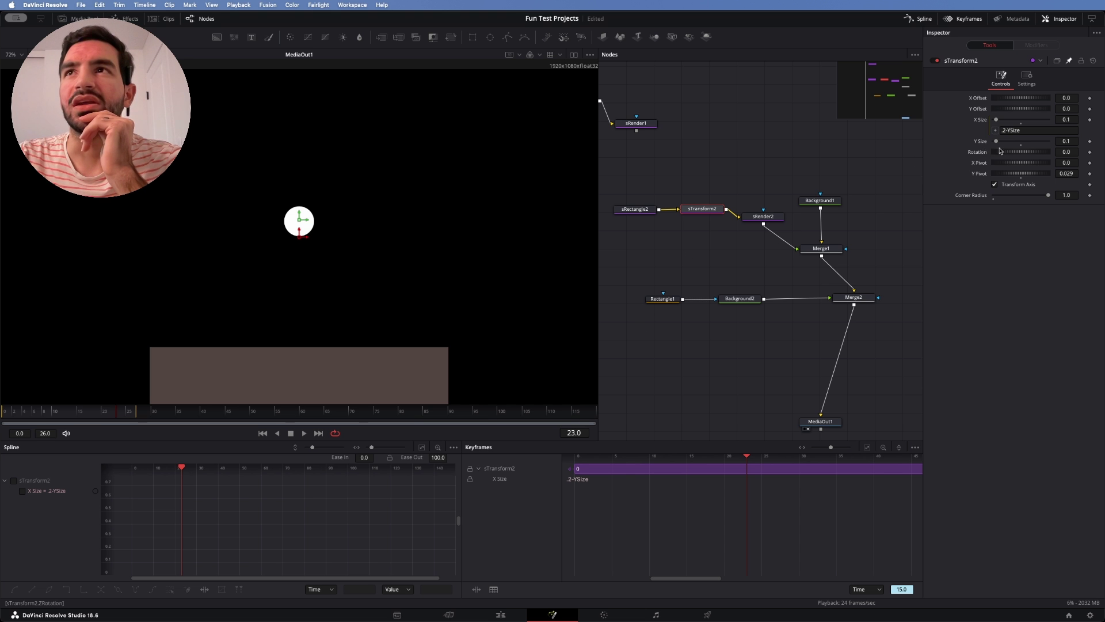
click(1089, 109)
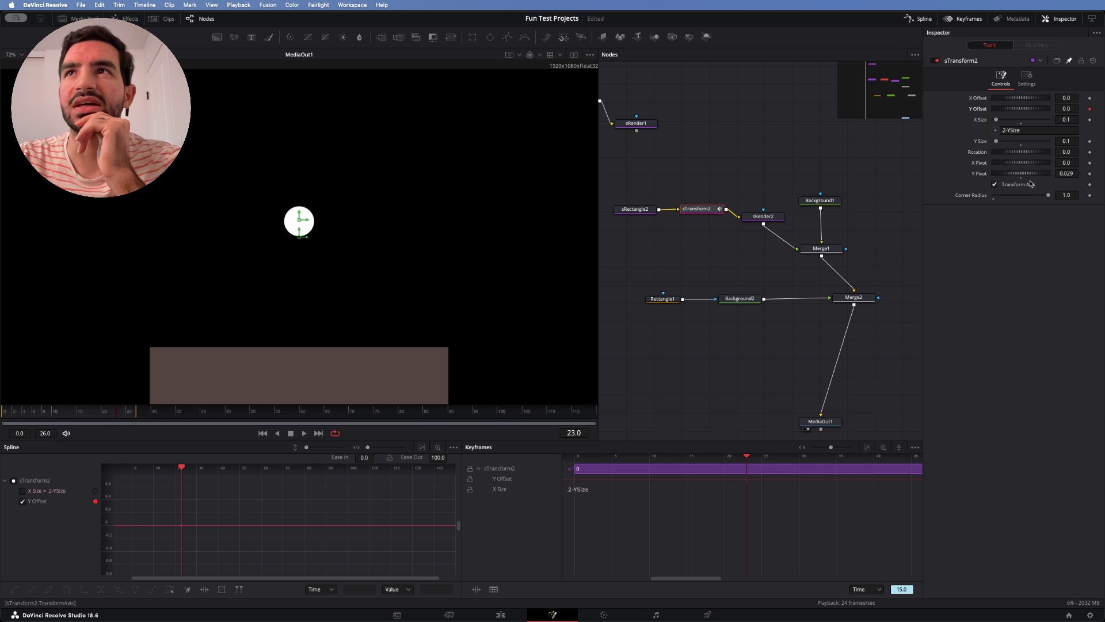
click(1090, 140)
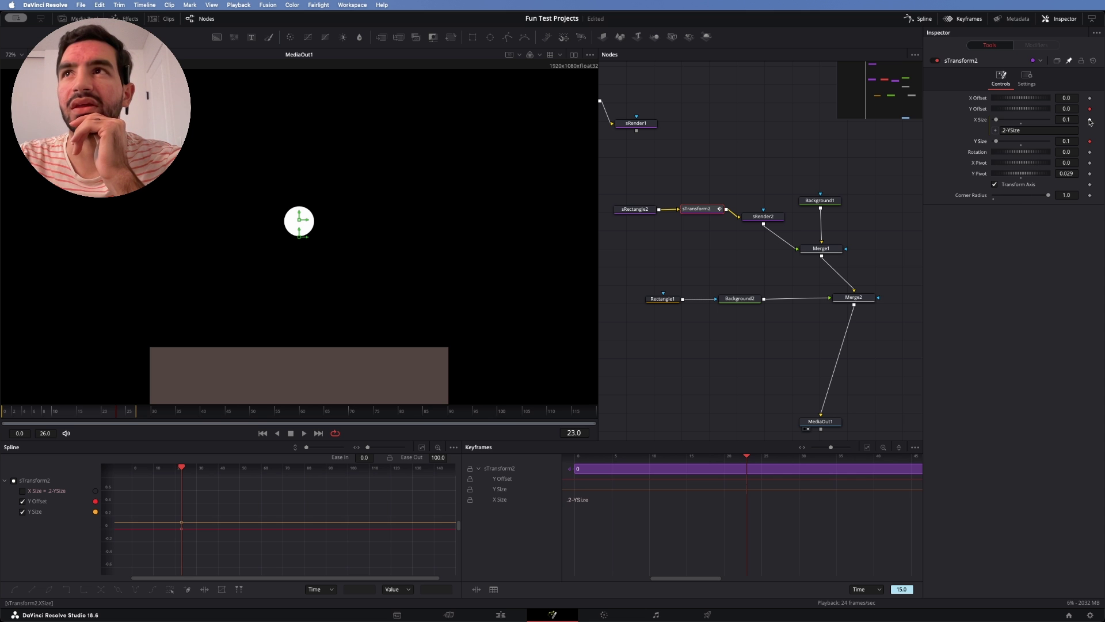
click(1089, 120)
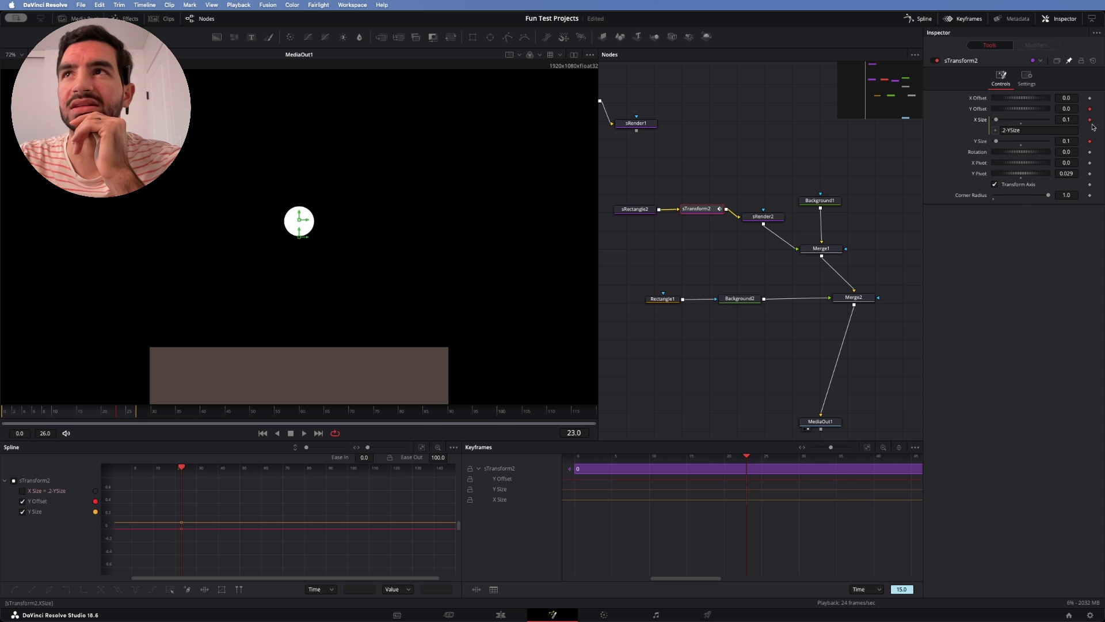
click(1090, 196)
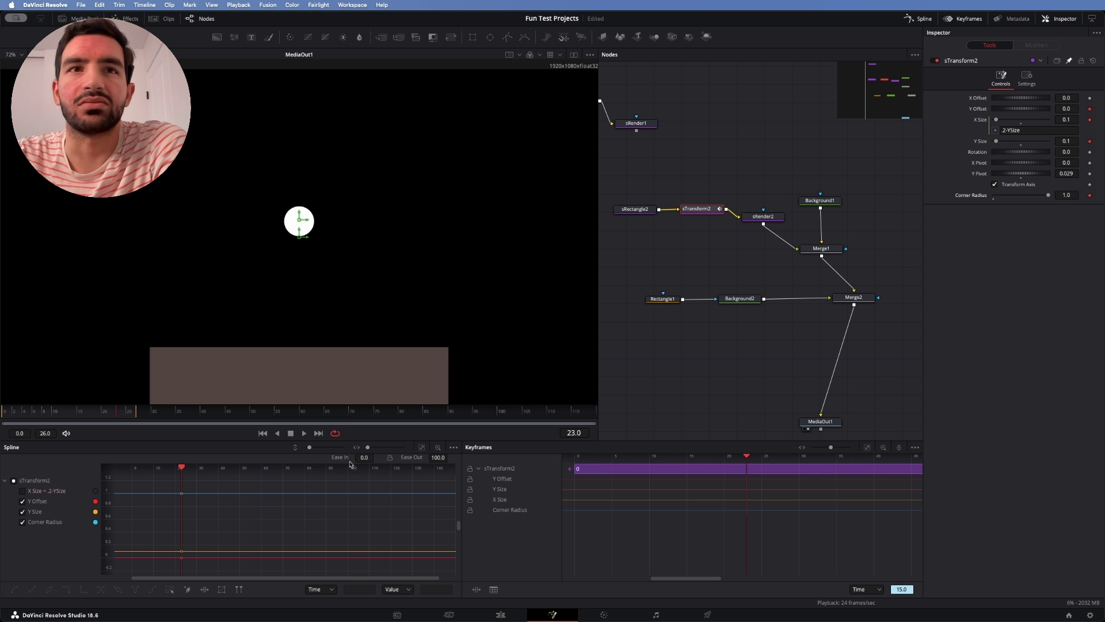
- Keyframe Y Offset, Corner Radius and Y Size again at frame 0
scroll(243, 484, left, 6)
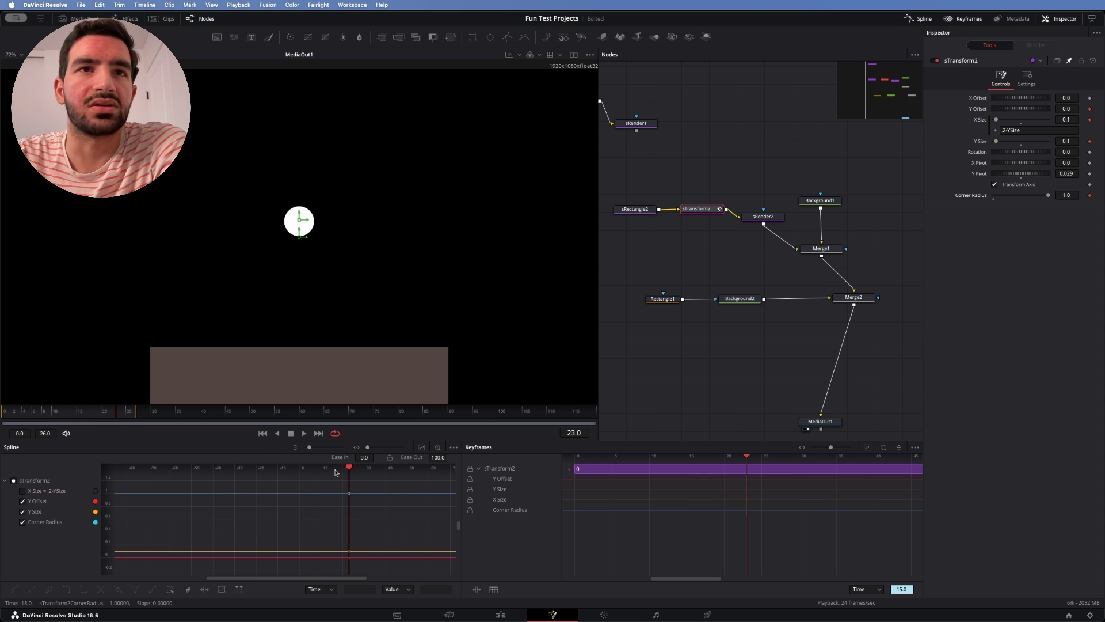
click(350, 471)
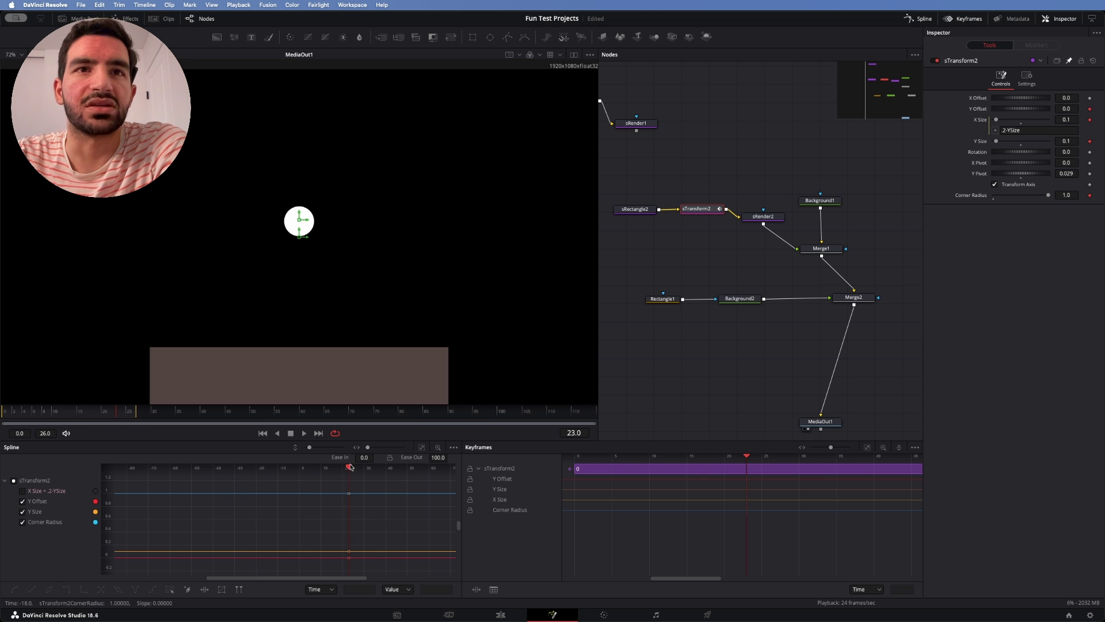
click(1, 413)
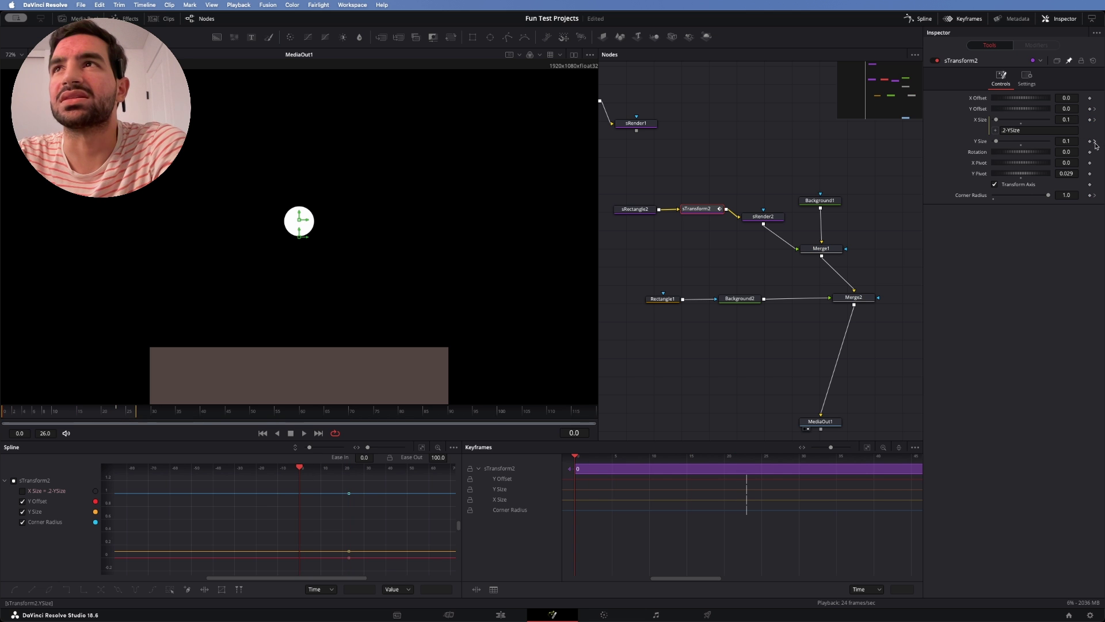
click(1089, 109)
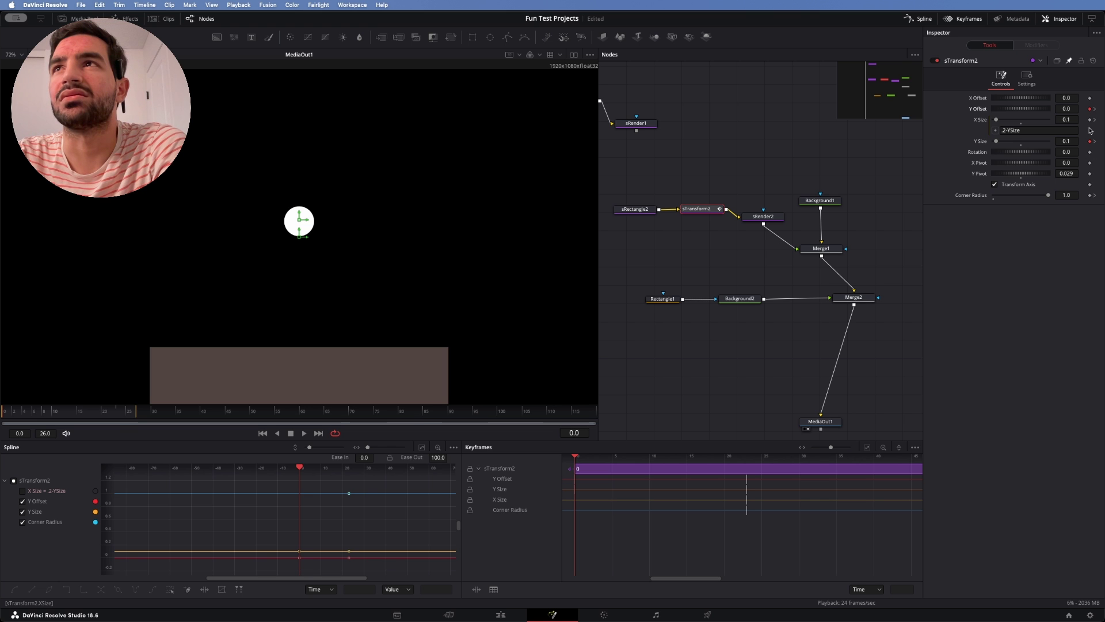
click(1091, 195)
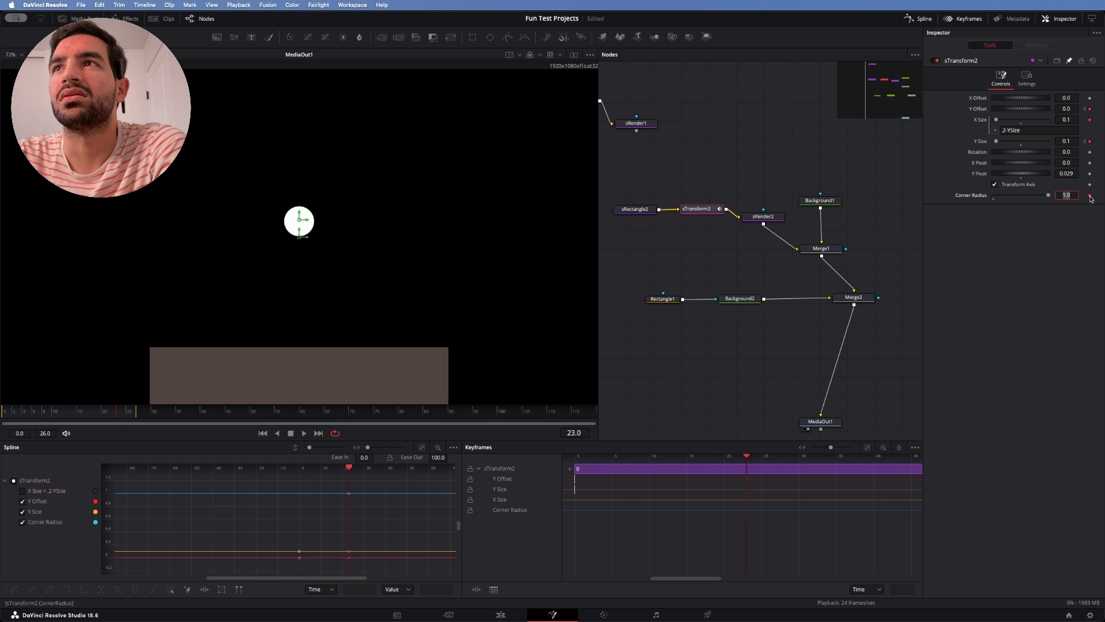
click(1086, 142)
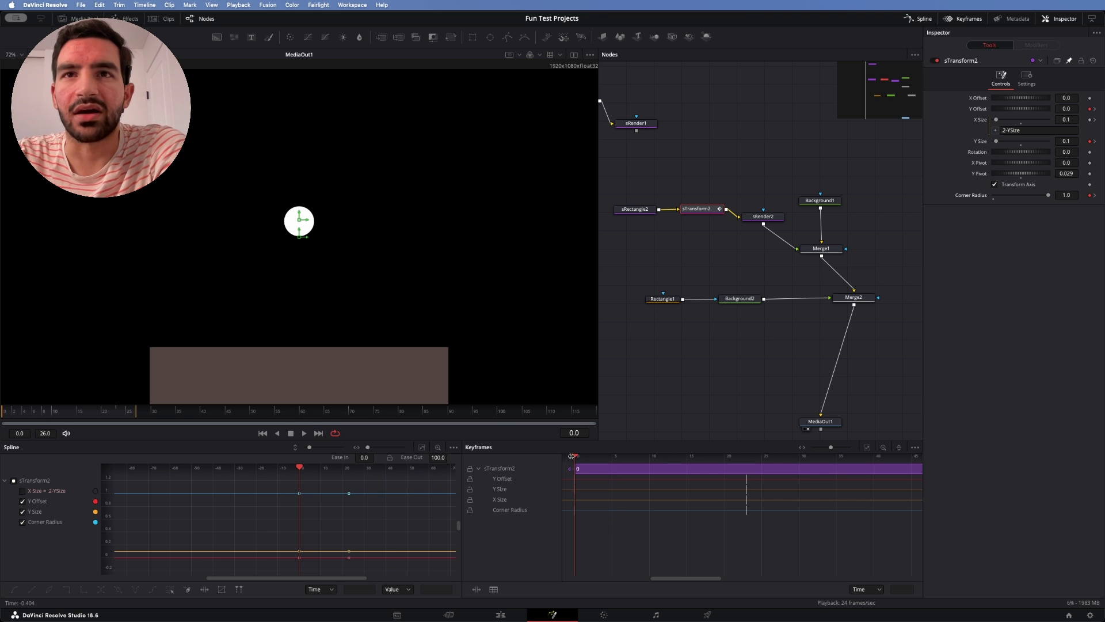
- At frame 12, lower Y Offset to -0.18523 so the circle rests on the ground, then preview
drag(577, 457, 663, 461)
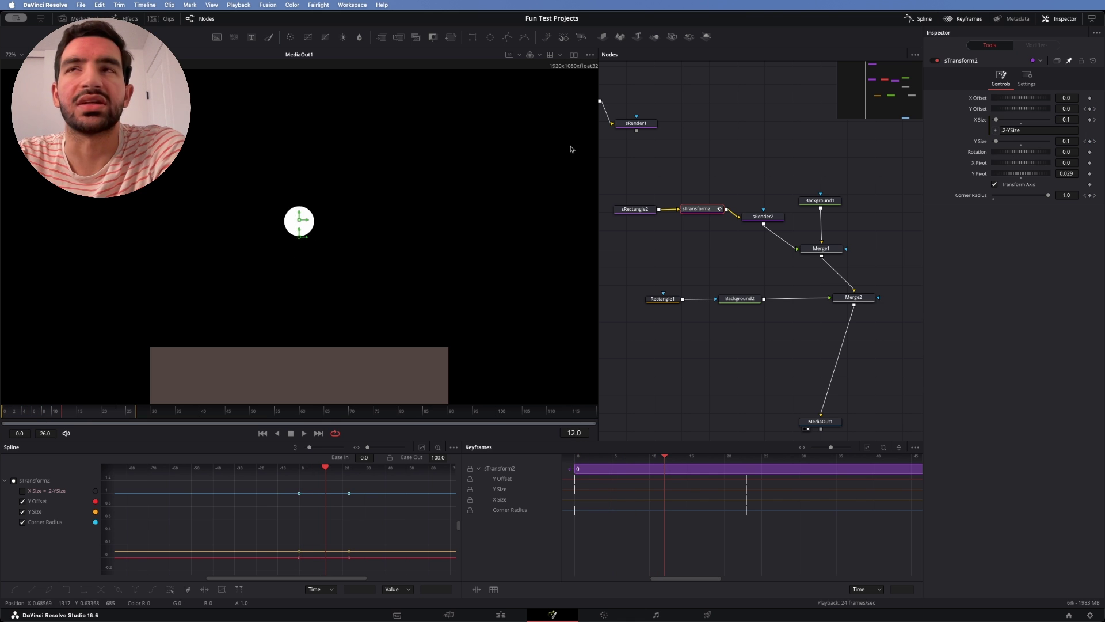
mouse_move(1037, 108)
mouse_down()
mouse_move(1021, 111)
mouse_move(1030, 113)
mouse_up()
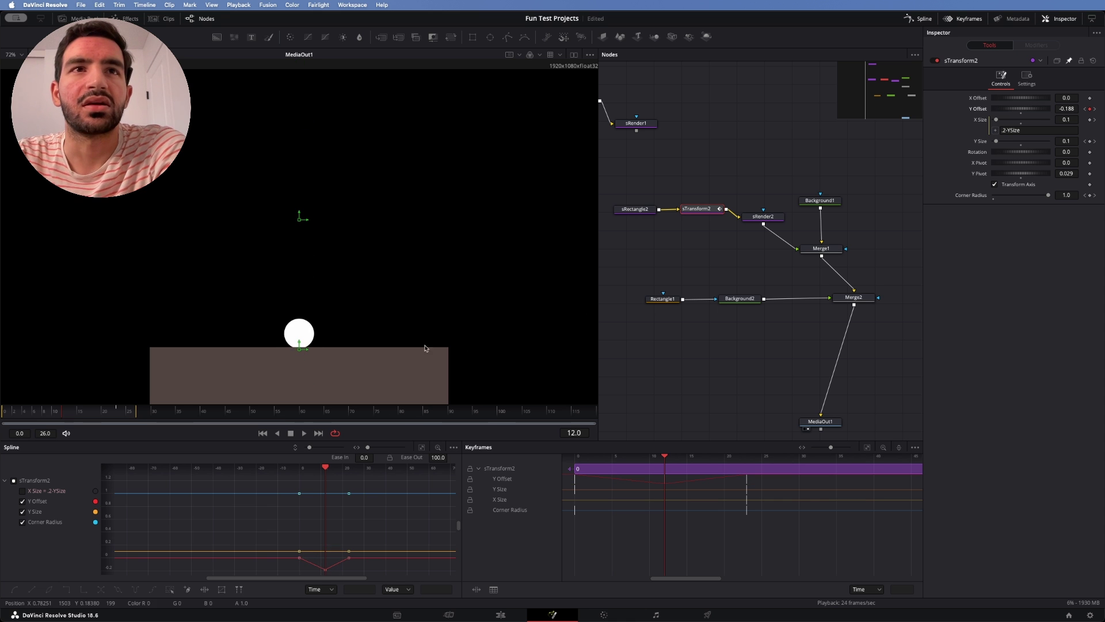
drag(300, 344, 303, 336)
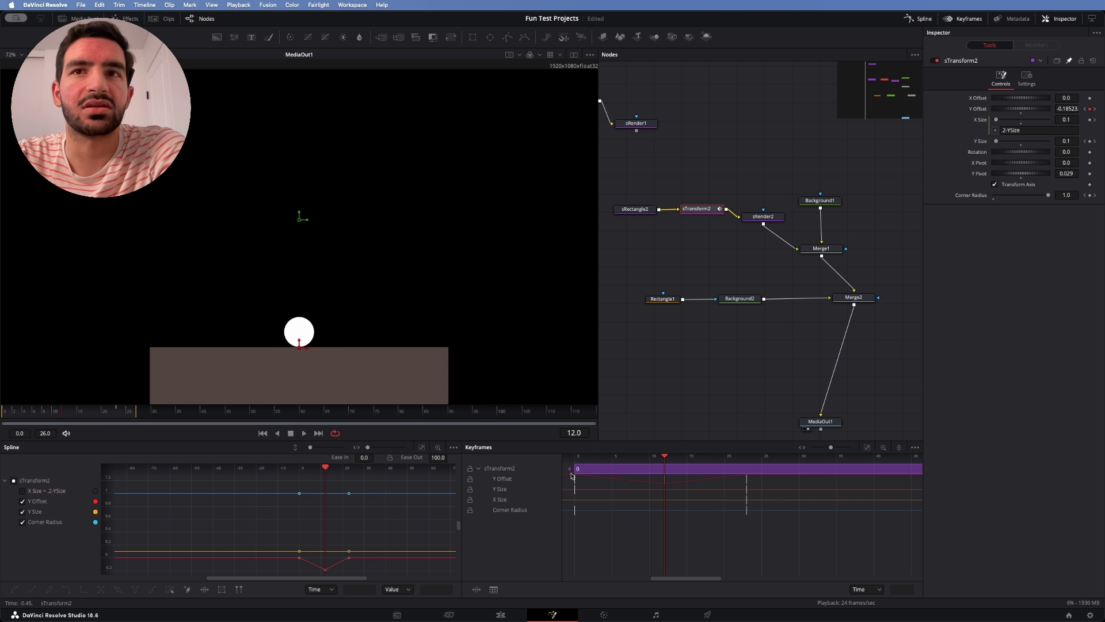
key(space)
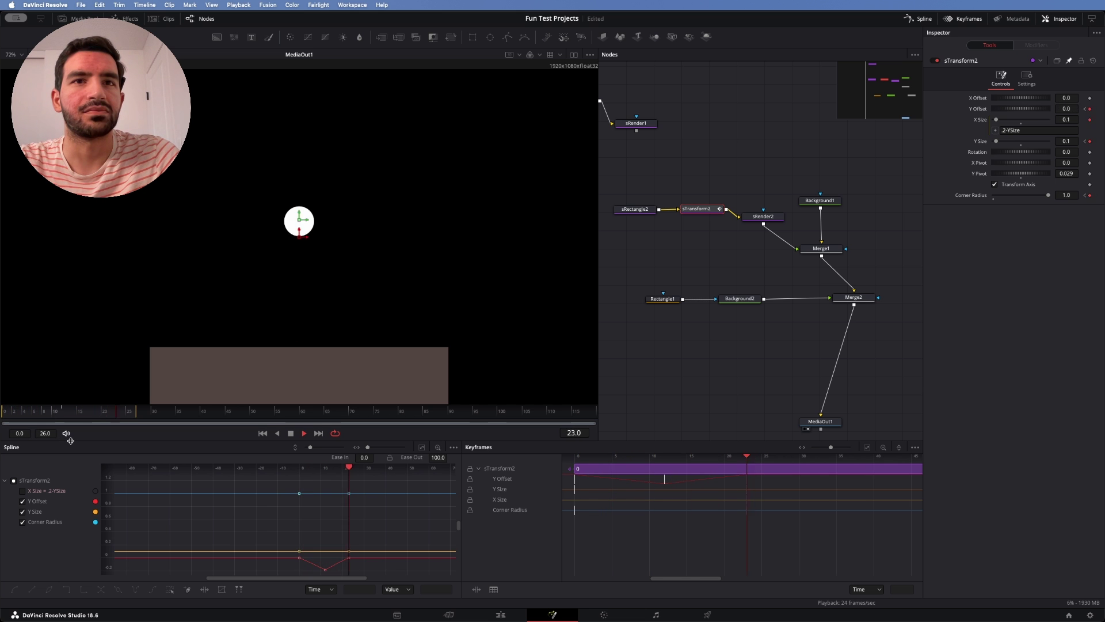
key(space)
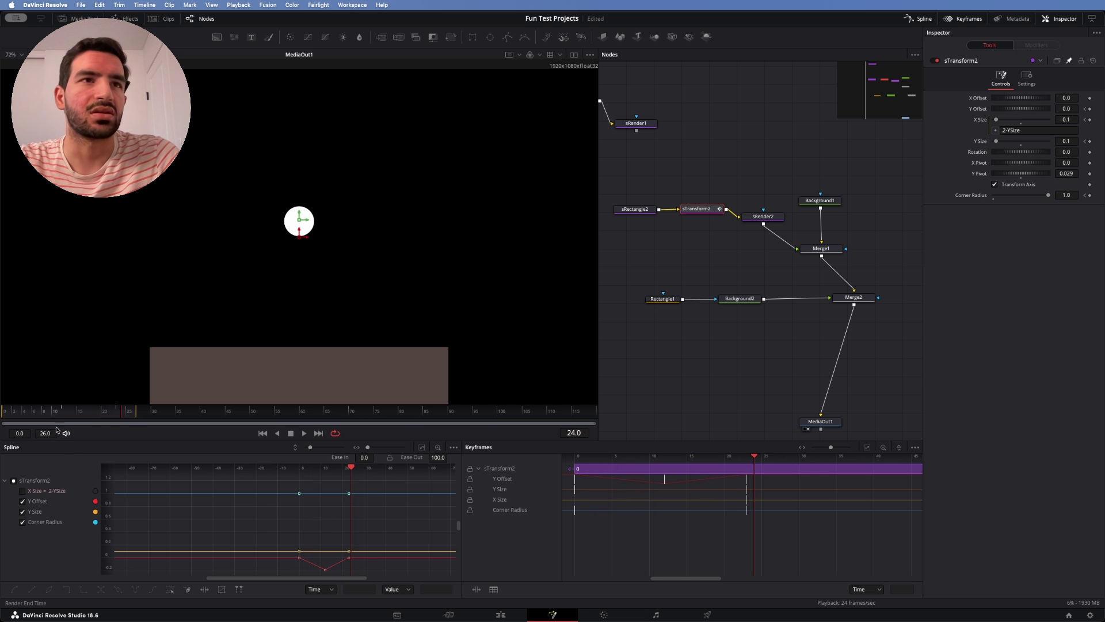
- Back at frame 12, squash the circle to Y Size 0.03, making X Size 0.17
click(60, 412)
drag(57, 414, 63, 414)
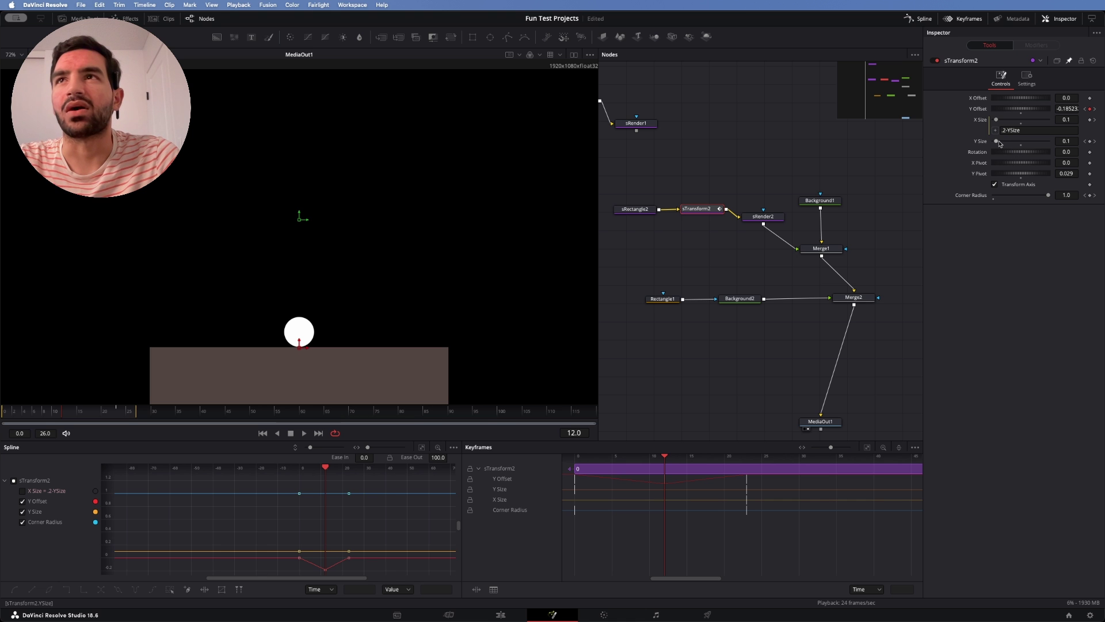
drag(1000, 144, 999, 144)
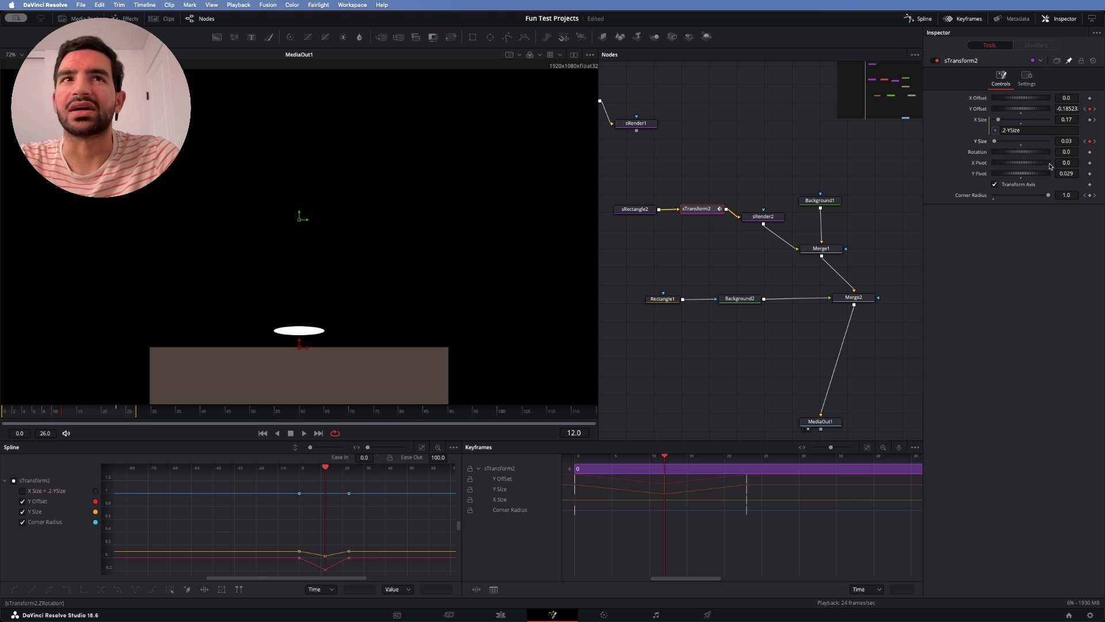
- Round the squashed bar's corners and lower it at frame 12, then restore Y Size 0.1 and Corner Radius 1.0 at frame 13
drag(1049, 195, 1029, 195)
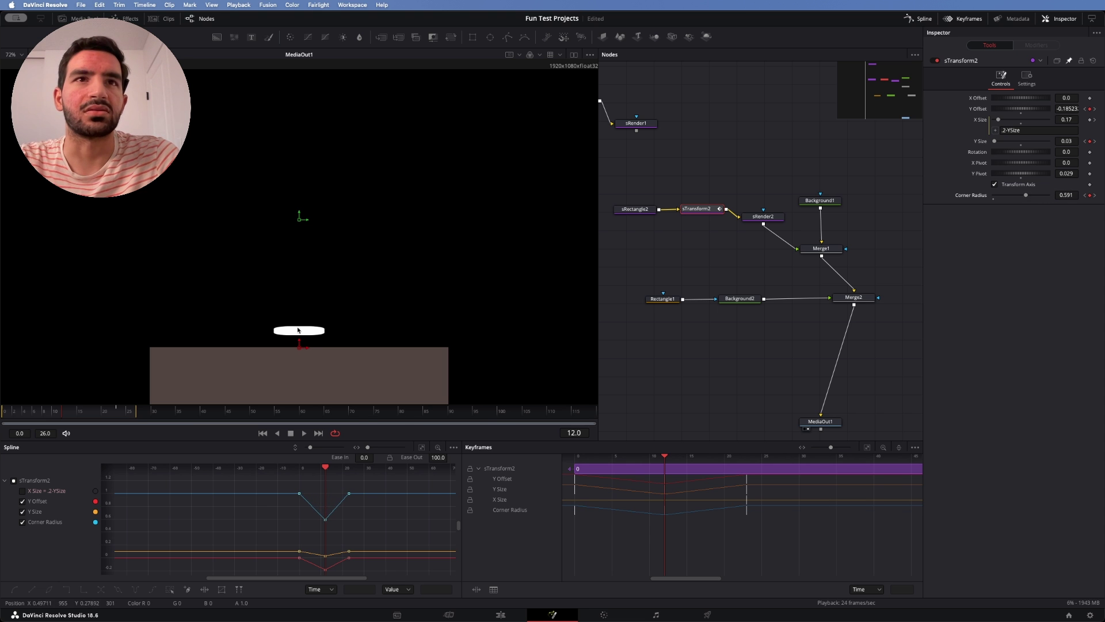
drag(300, 344, 299, 349)
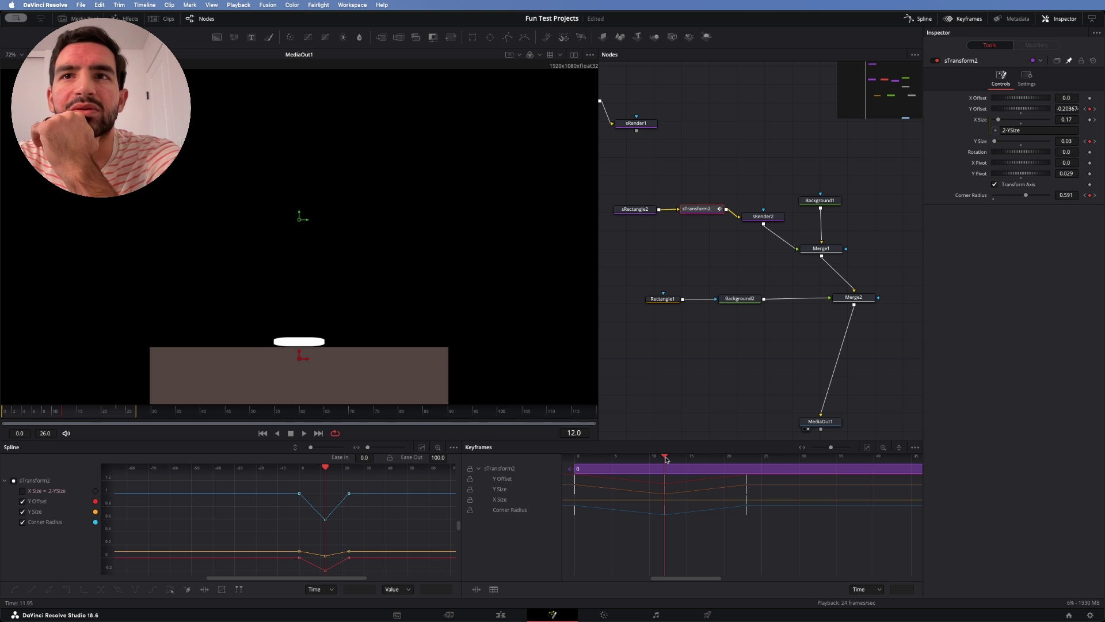
drag(665, 457, 671, 457)
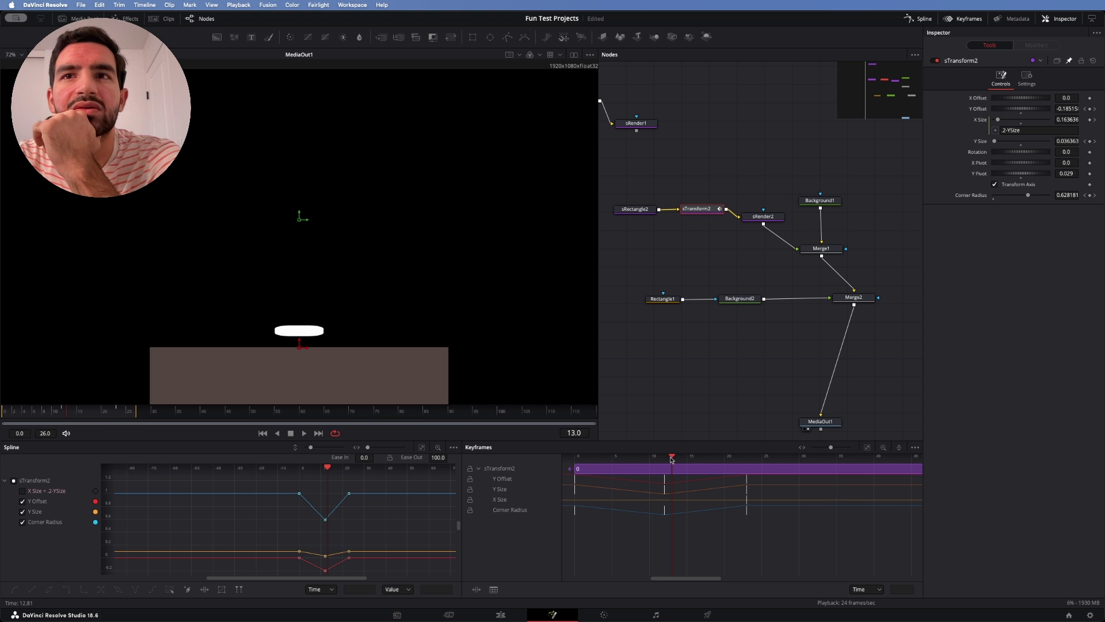
click(1062, 138)
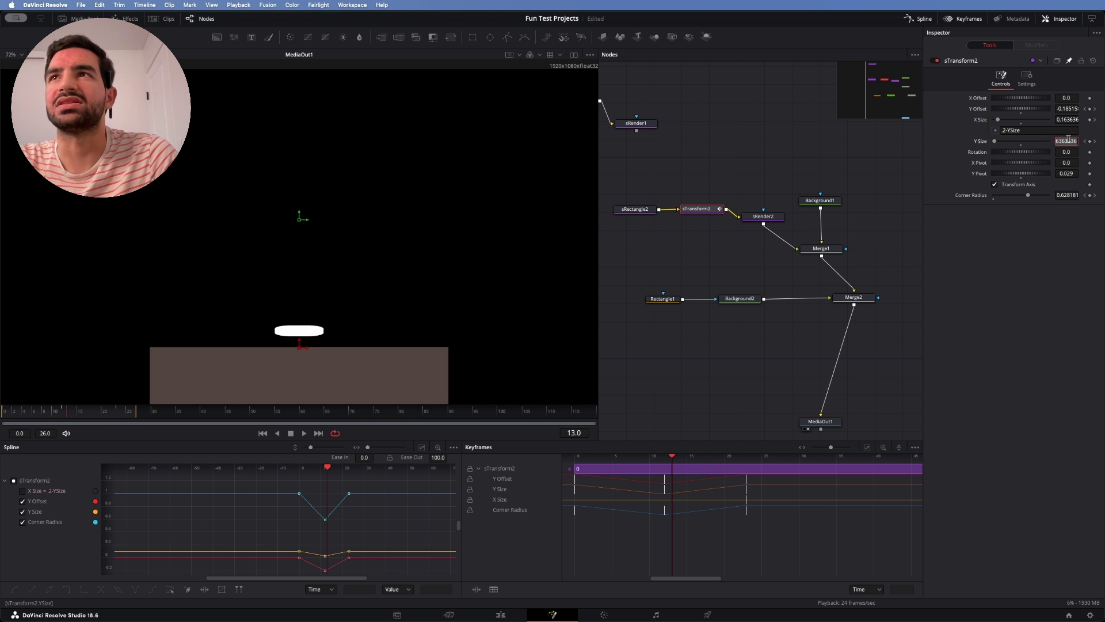
text(0.1)
key(Tab)
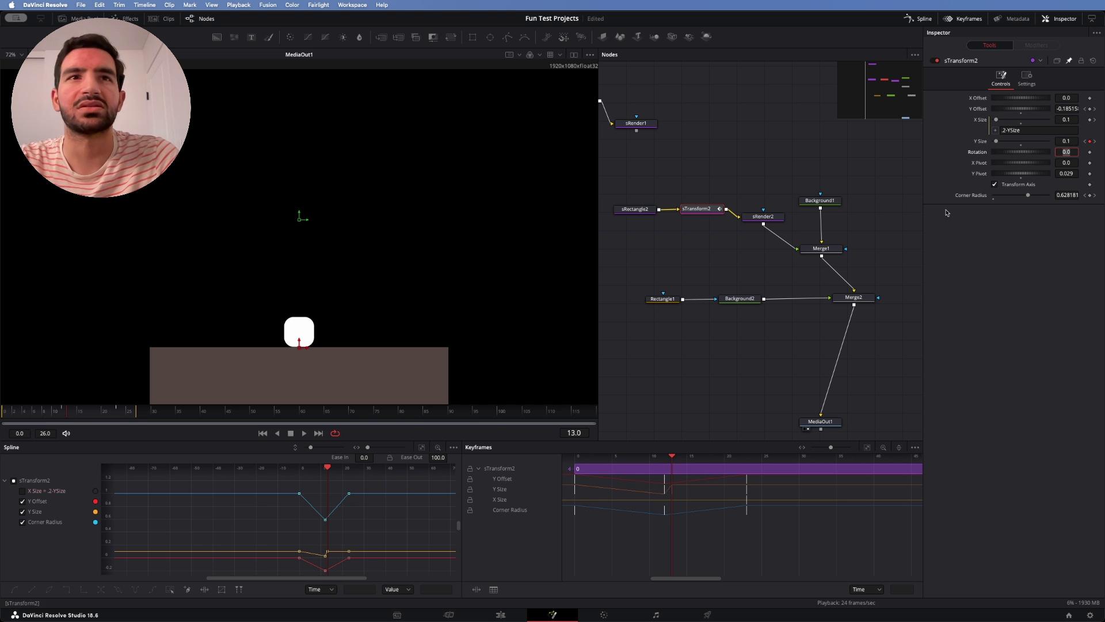
drag(1033, 196, 1051, 197)
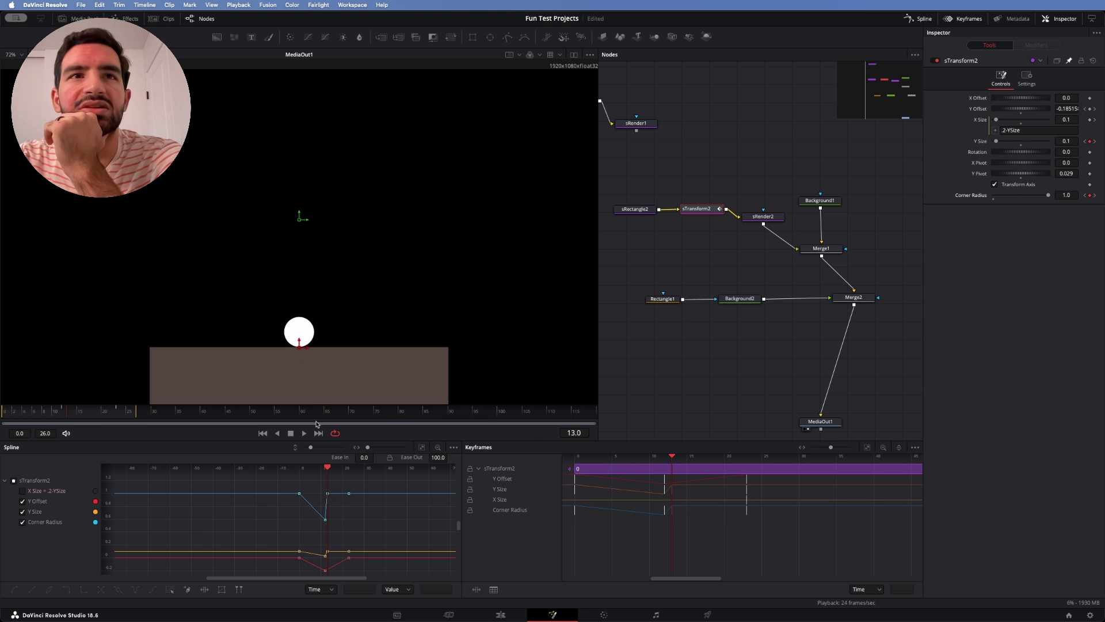
click(2, 415)
- Play the bounce, then set Y Size back to 0.1 and Corner Radius to fully round
key(space)
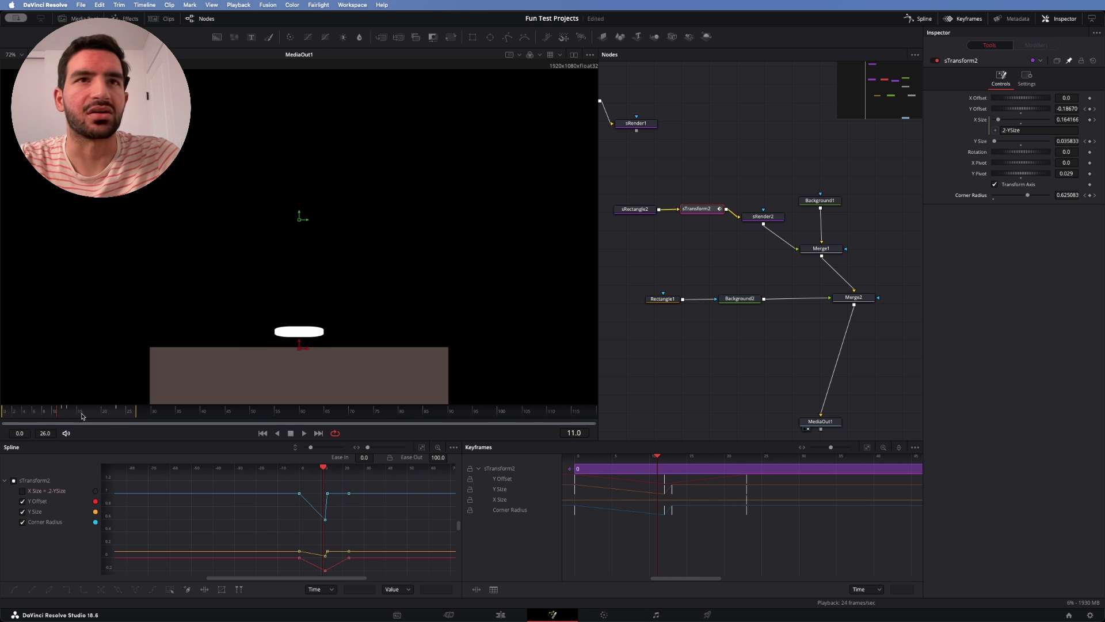
click(1065, 141)
text(0.1)
key(Tab)
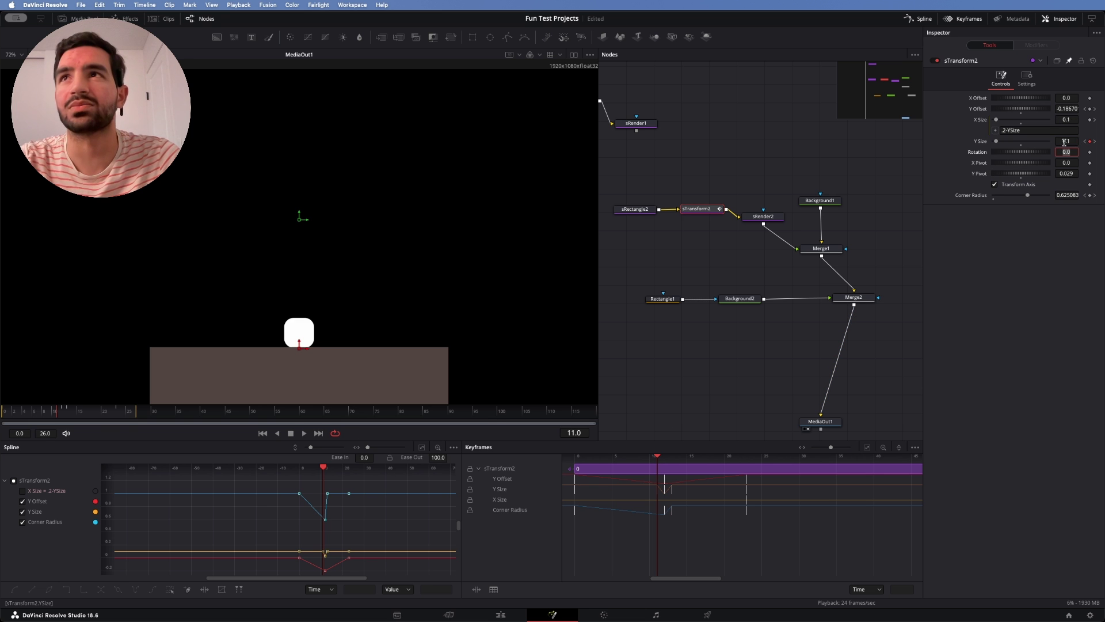
drag(1029, 196, 1048, 196)
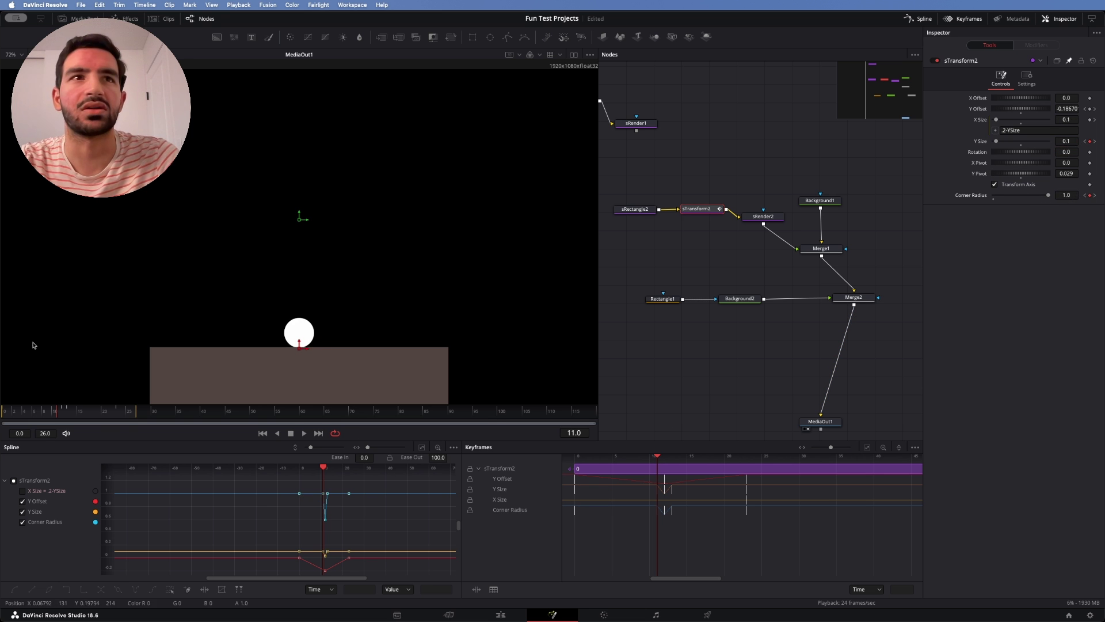
drag(56, 409, 11, 404)
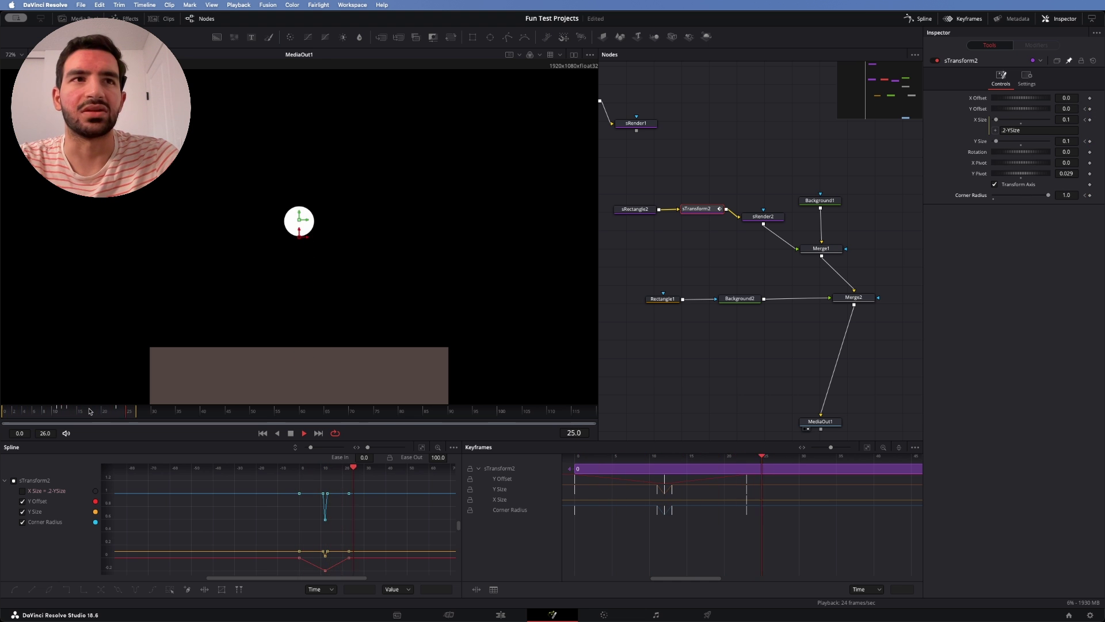
- Scrub the animation and hide the Y Size and Corner Radius curves, leaving Y Offset in the spline graph
click(56, 416)
drag(56, 417, 81, 421)
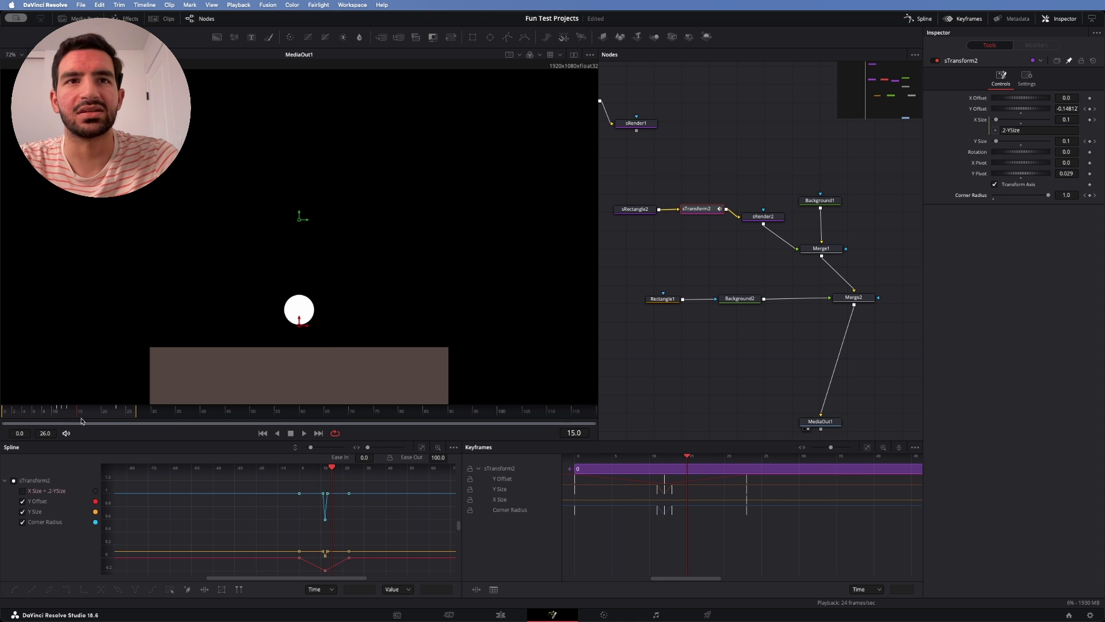
click(32, 522)
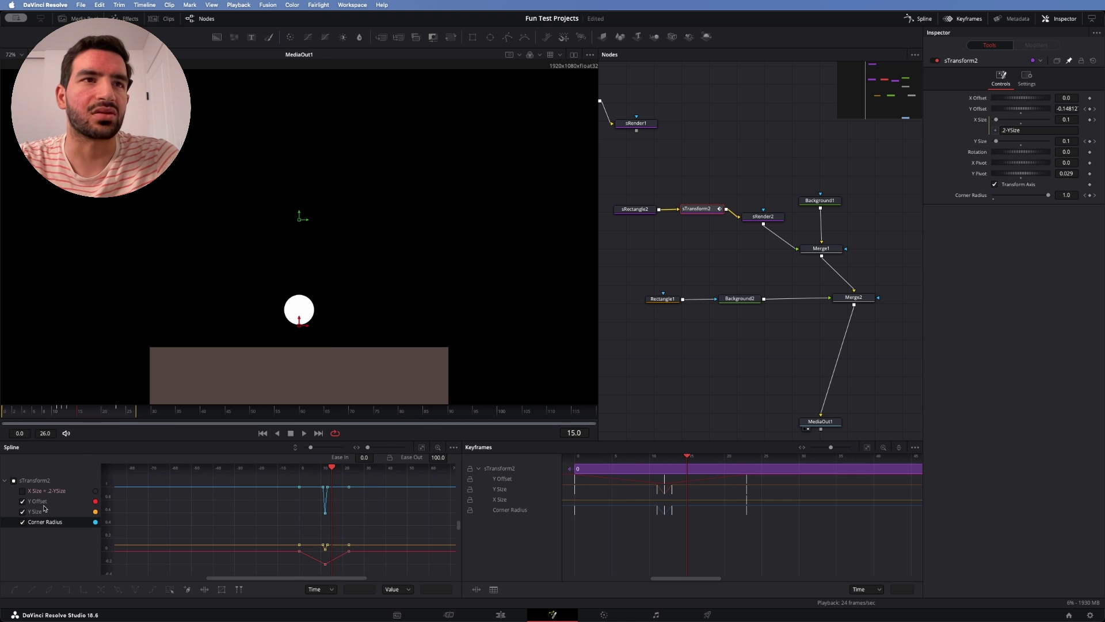
click(39, 500)
click(23, 512)
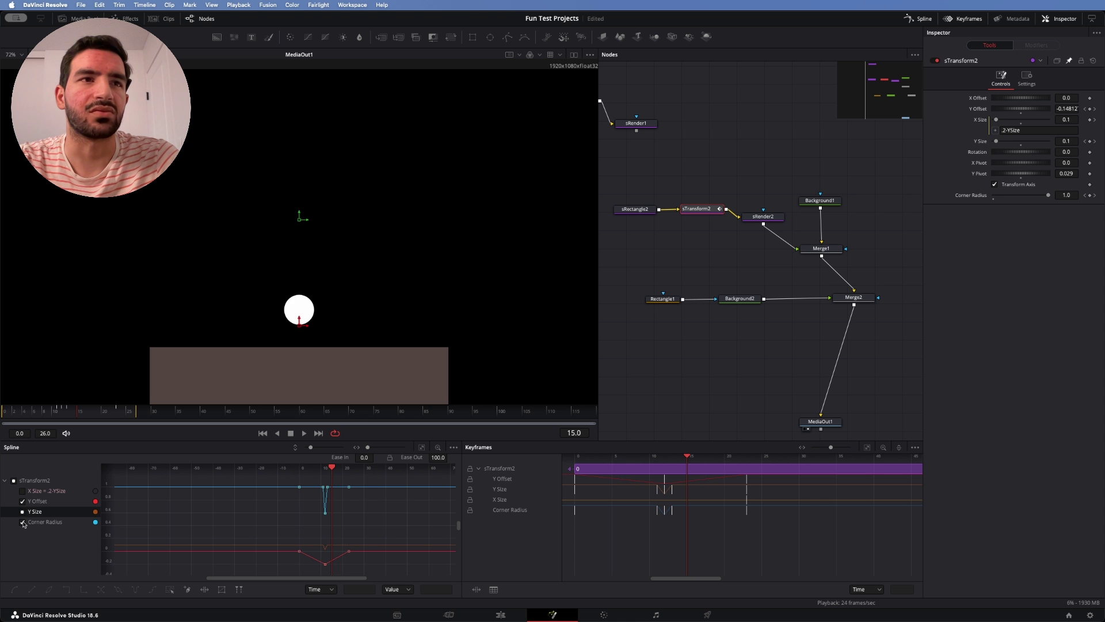
click(23, 522)
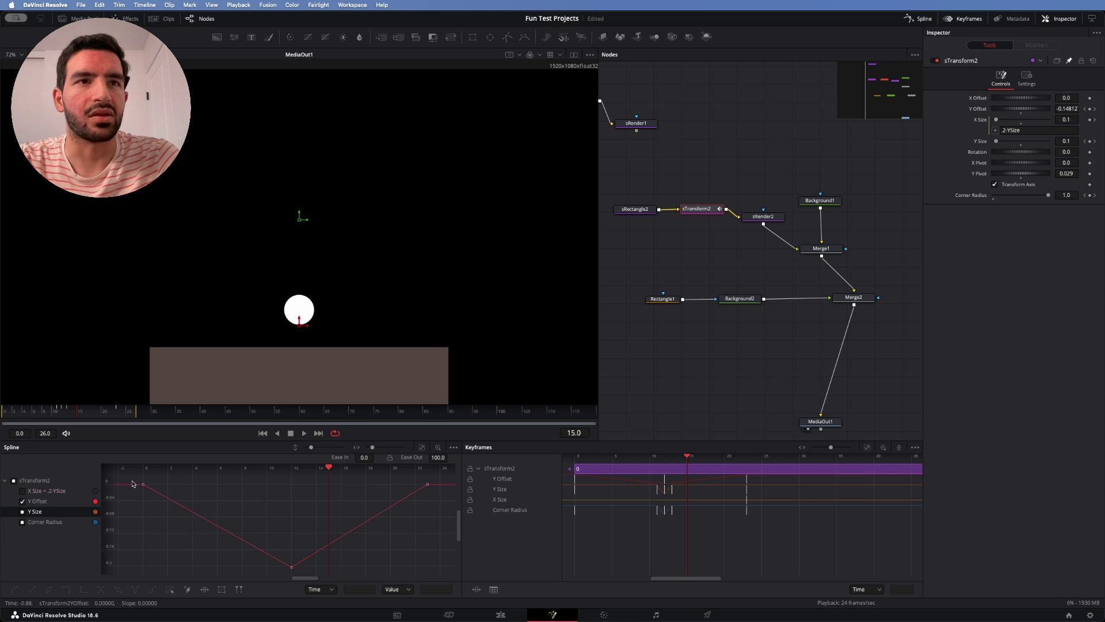
- Smooth all three Y Offset keyframes and play back to check the easing
drag(160, 497, 443, 570)
key(s)
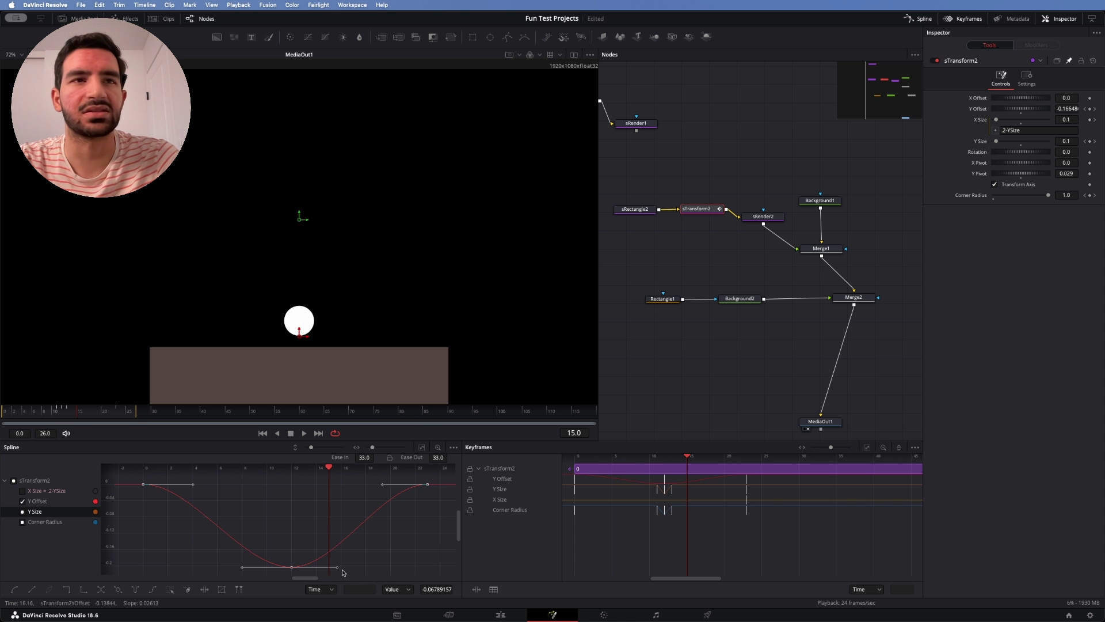
click(308, 528)
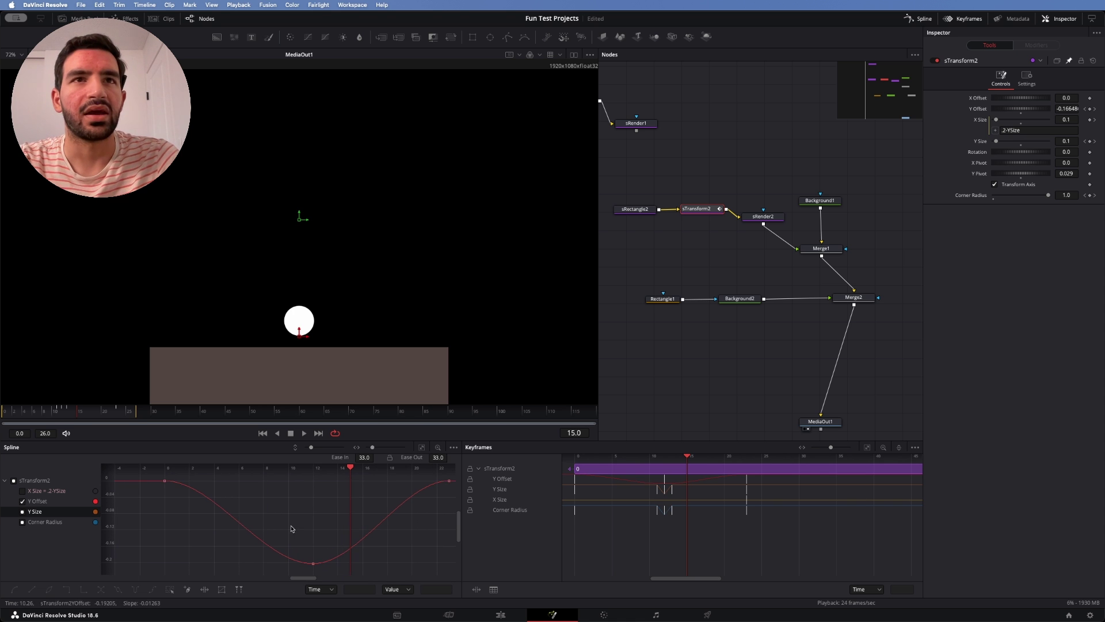
key(space)
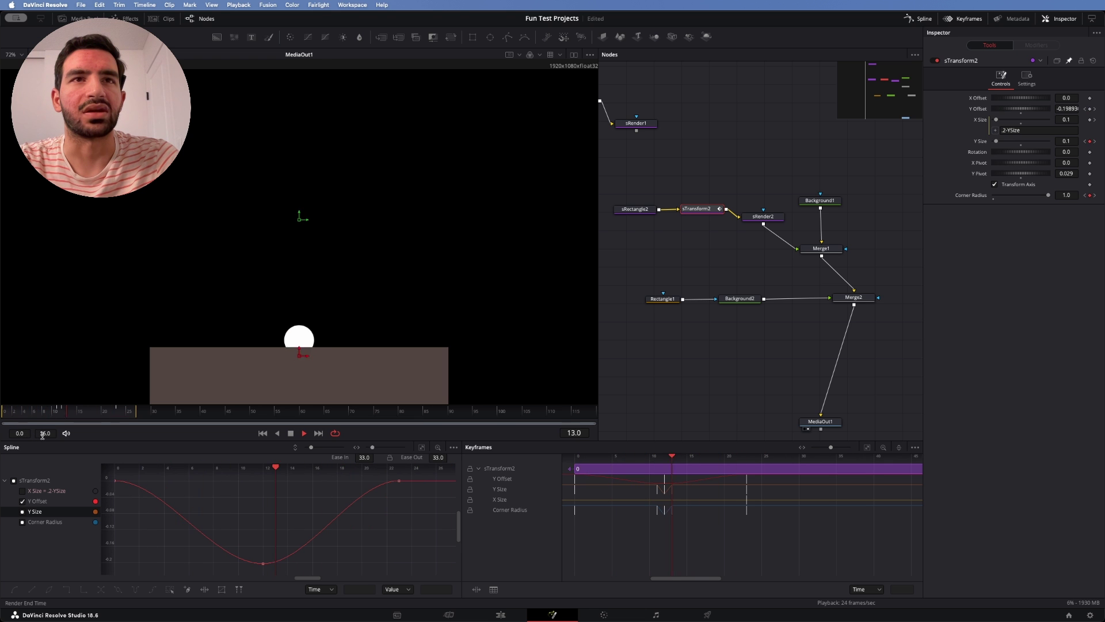
key(space)
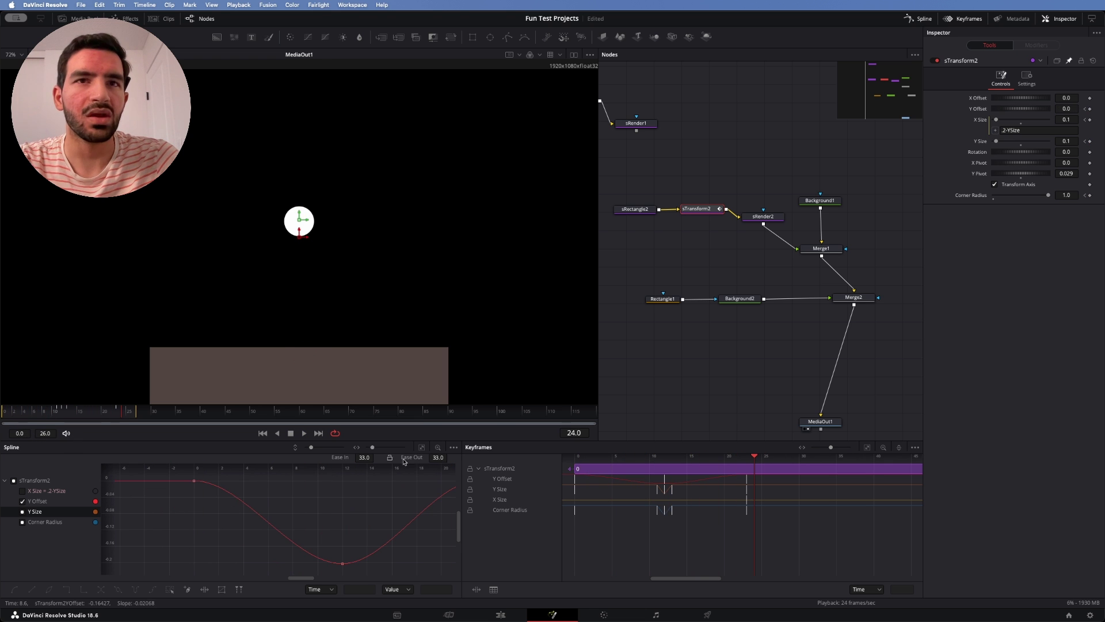
- Fit the Y Offset curve to the graph and give the frame 0 keyframe an Ease Out of 100
click(423, 447)
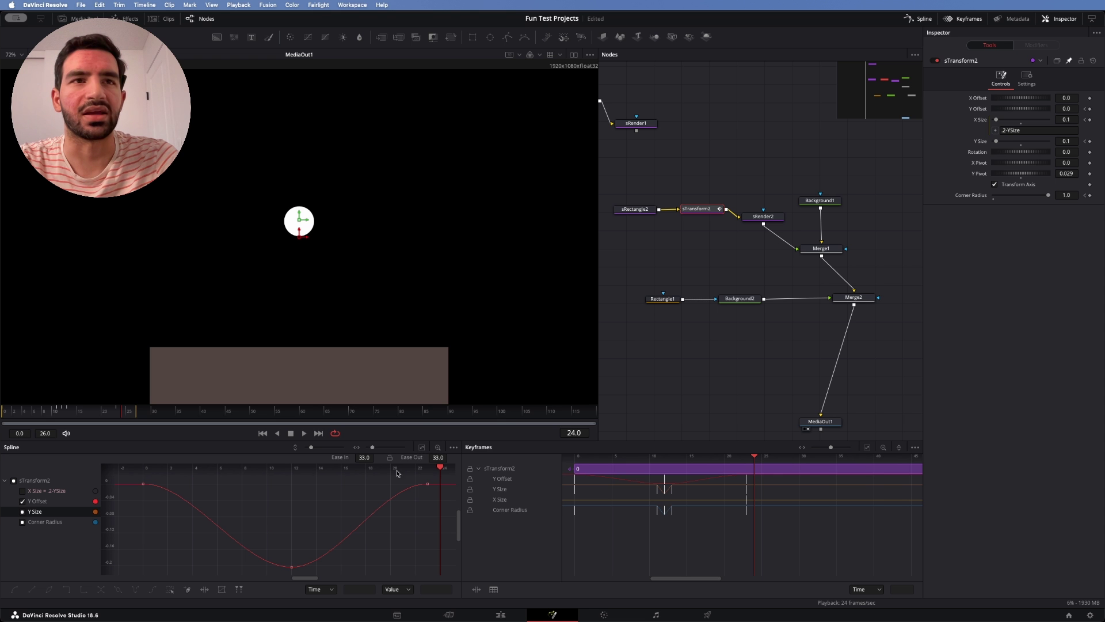
drag(138, 481, 301, 587)
click(149, 514)
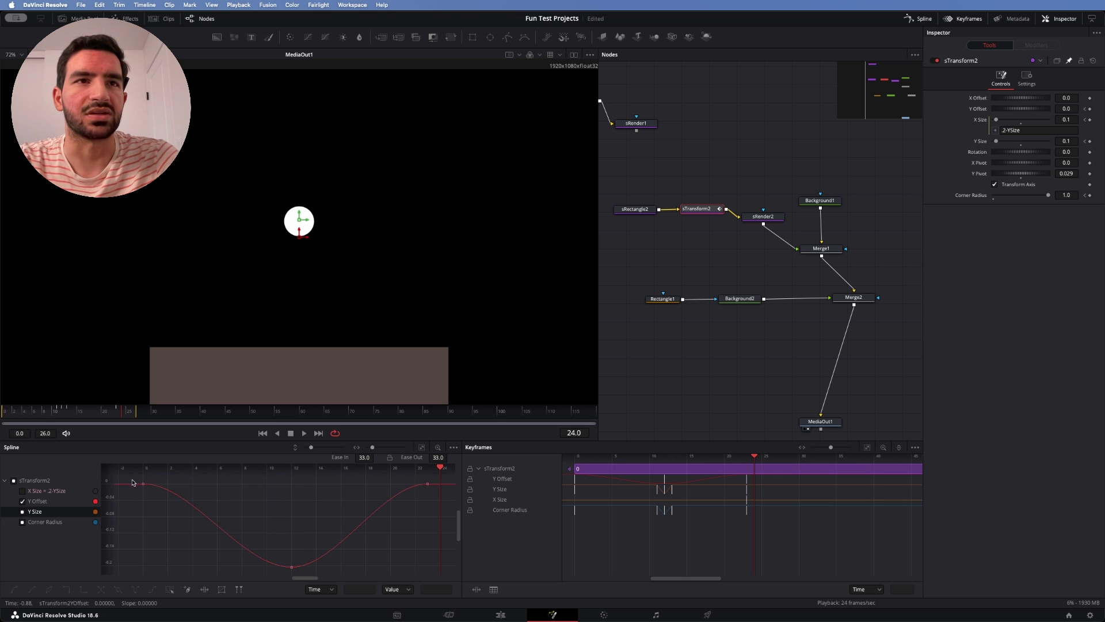
click(142, 484)
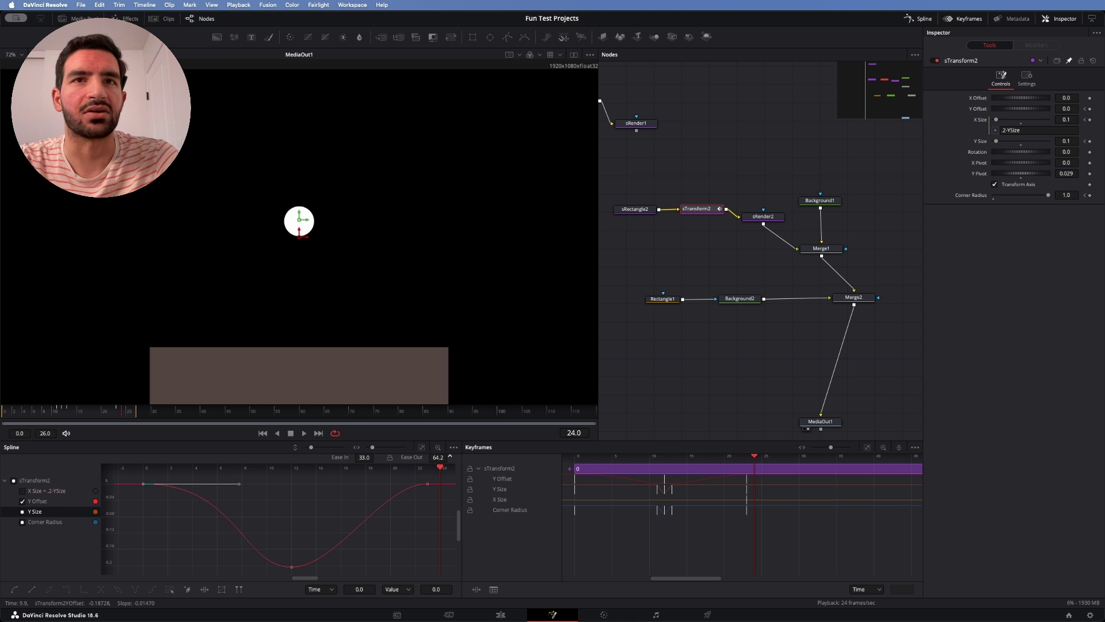
drag(240, 484, 293, 483)
- Remove the frame 12 keyframe's ease out, give frame 23 a full Ease In of 100, and play back
drag(255, 558, 296, 570)
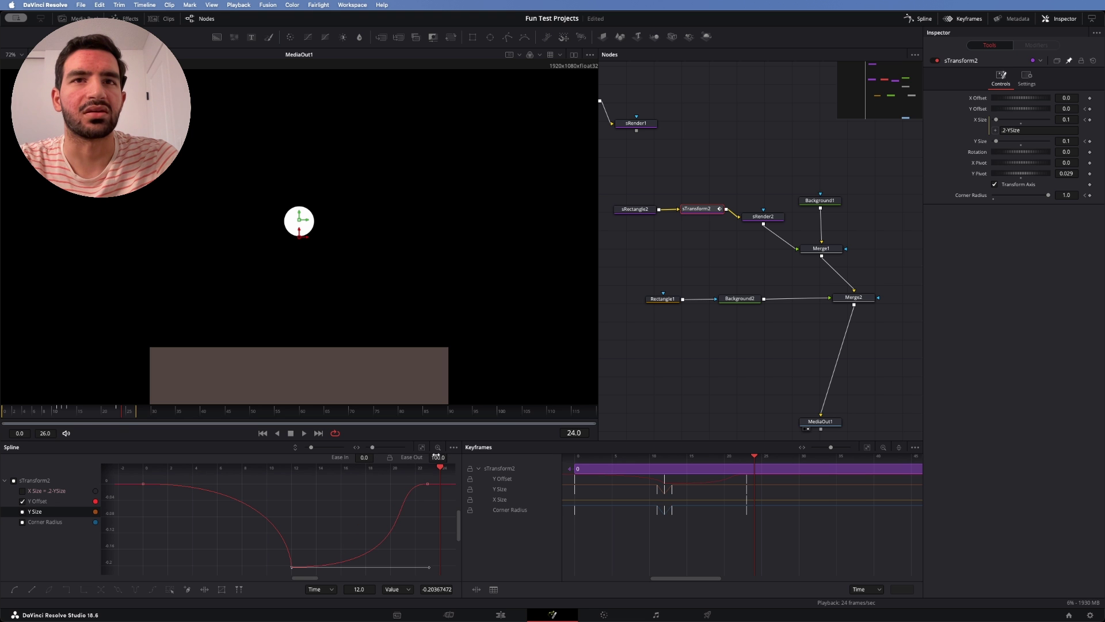
drag(438, 457, 420, 457)
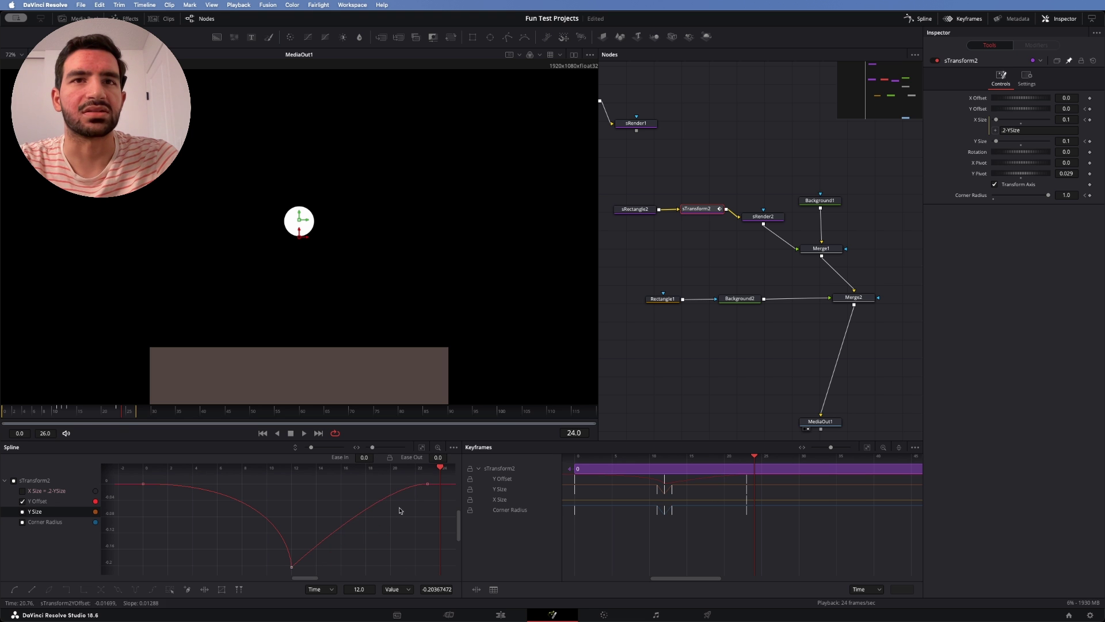
click(427, 484)
drag(362, 456, 376, 456)
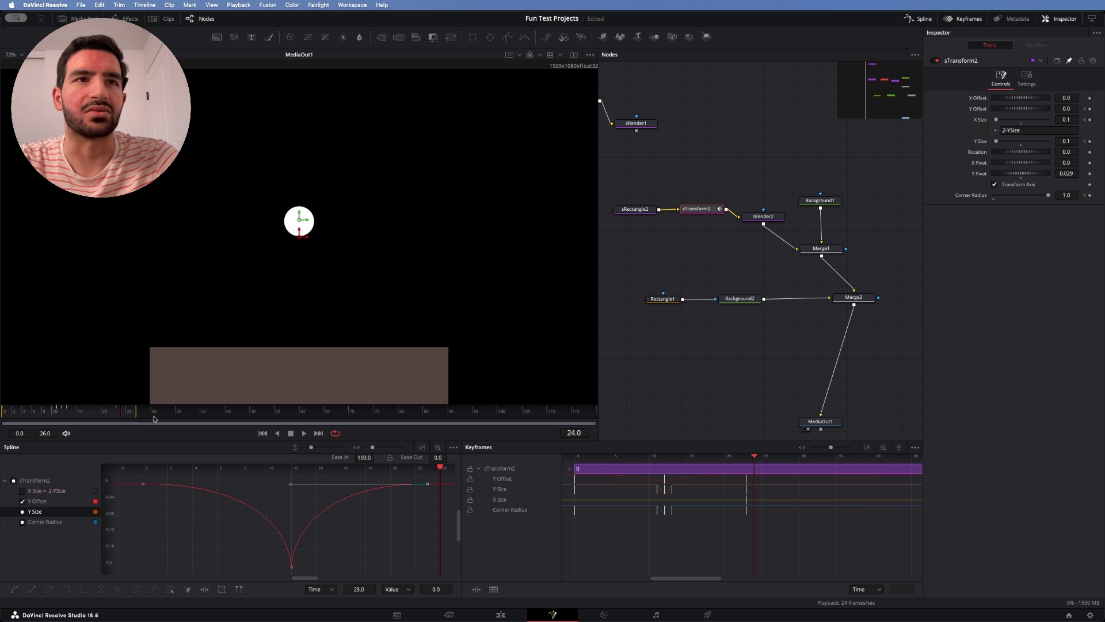
key(space)
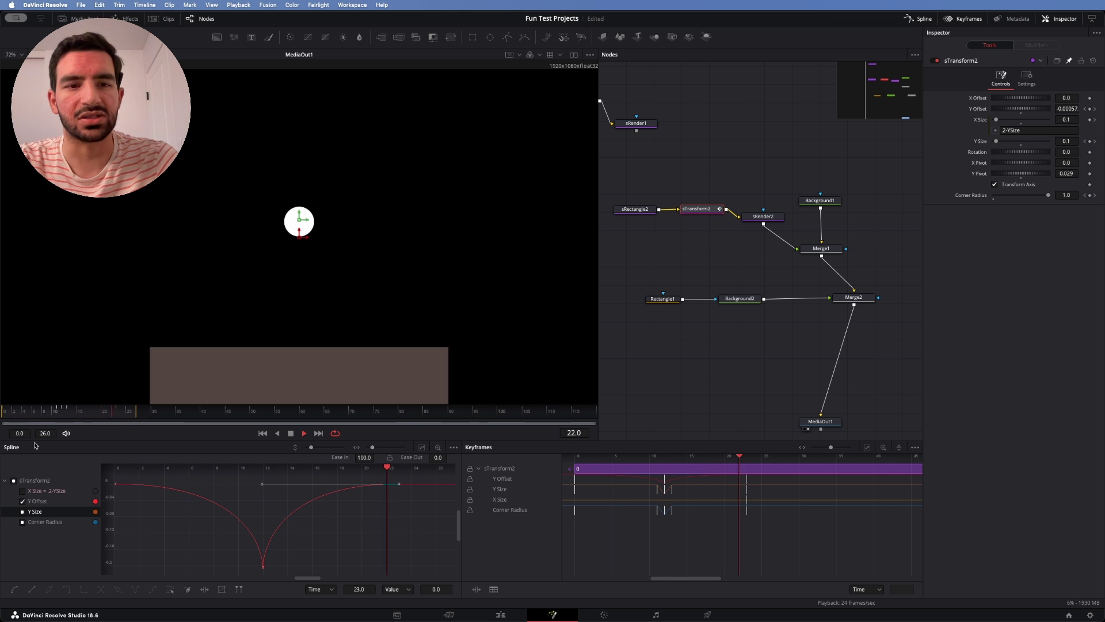
key(space)
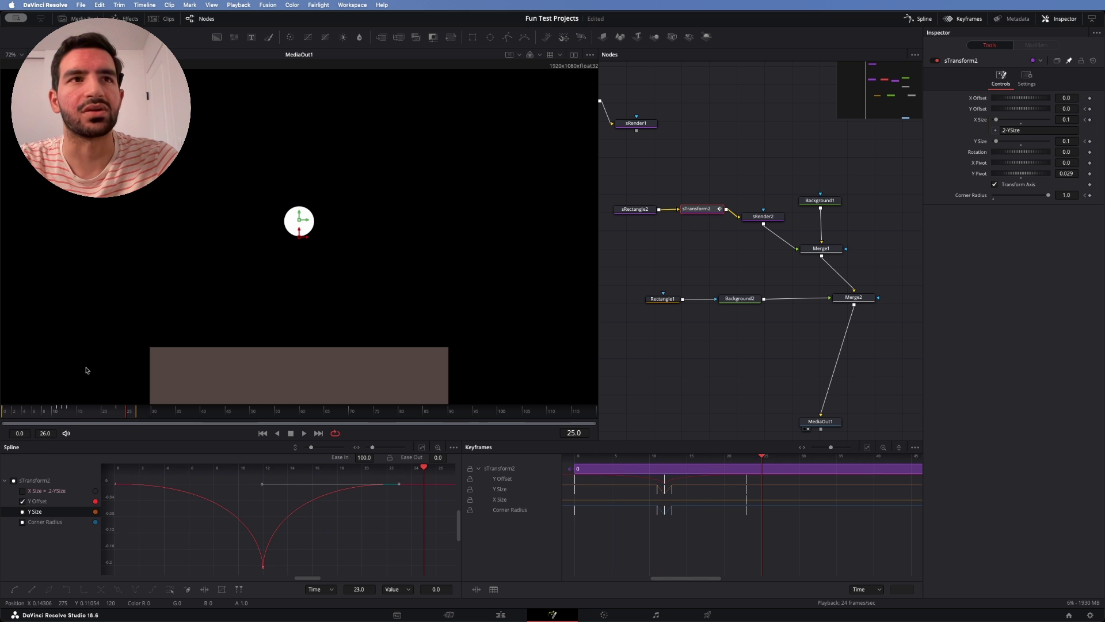
- Move the ball down onto the brown bar at frame 12 and play it back
drag(61, 414, 68, 416)
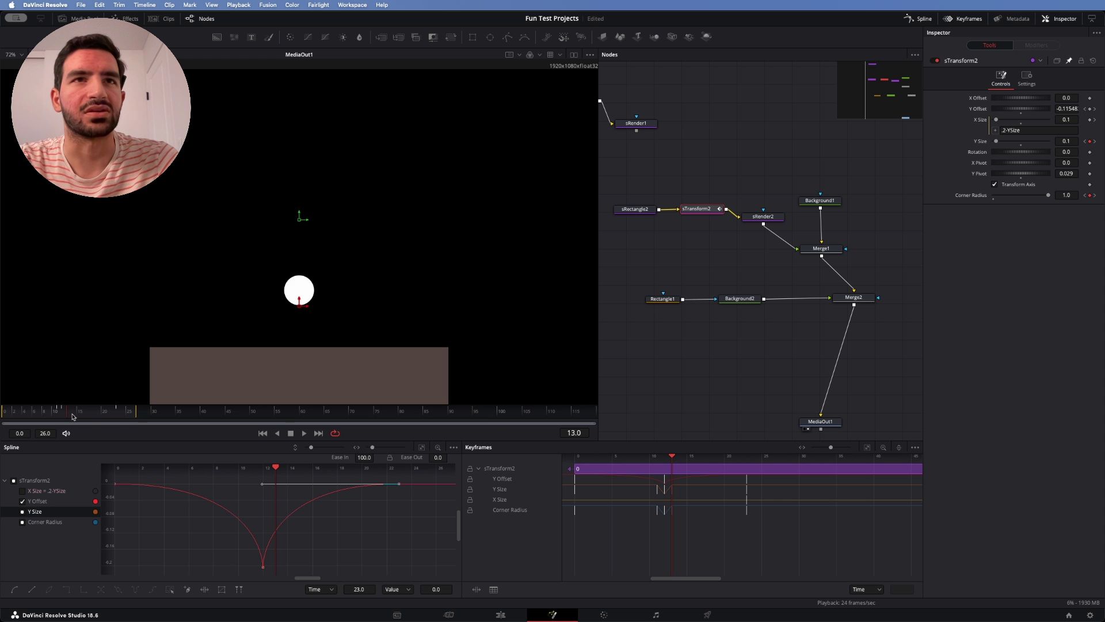
drag(299, 301, 302, 338)
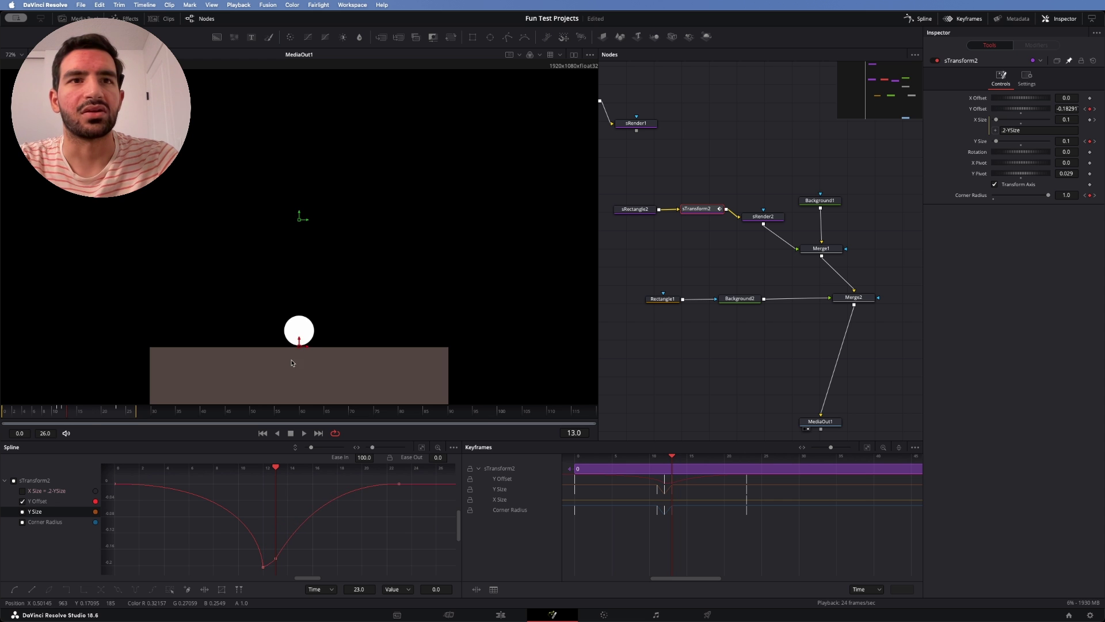
key(space)
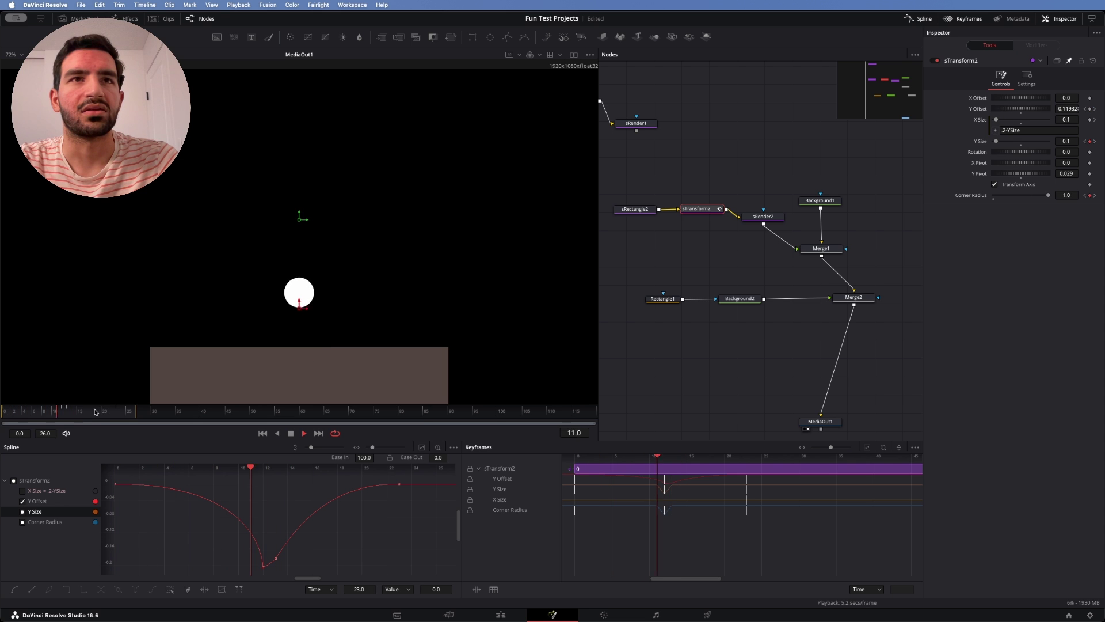
- Stretch the ball to Y Size 0.16 at frame 15, restore 0.1 and Corner Radius 1.0 at frame 16, and review
drag(105, 408, 80, 414)
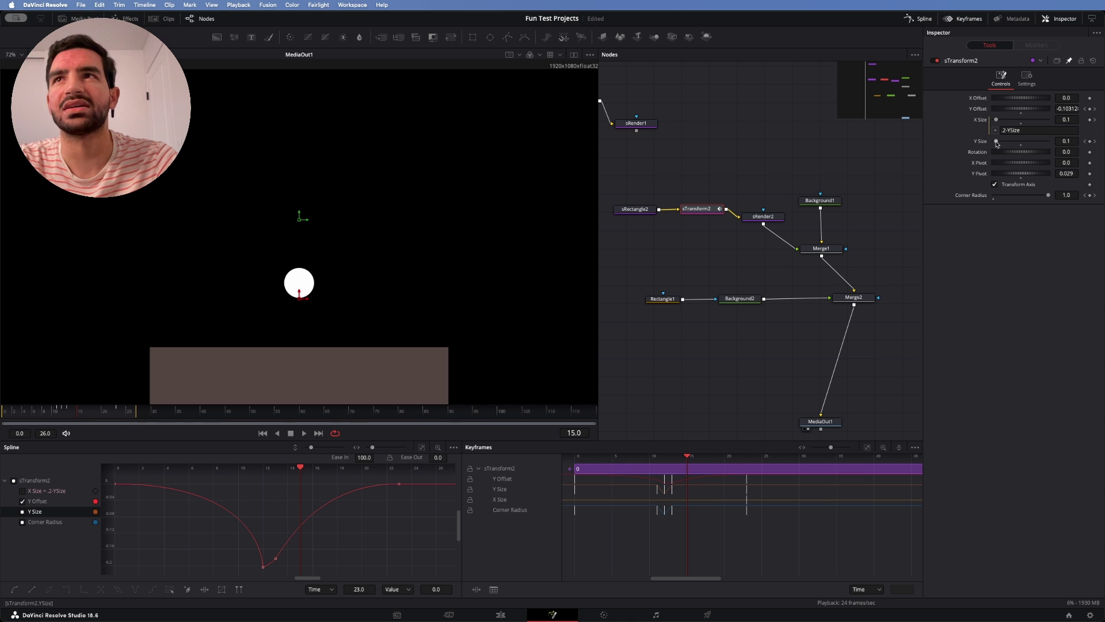
drag(997, 143, 999, 145)
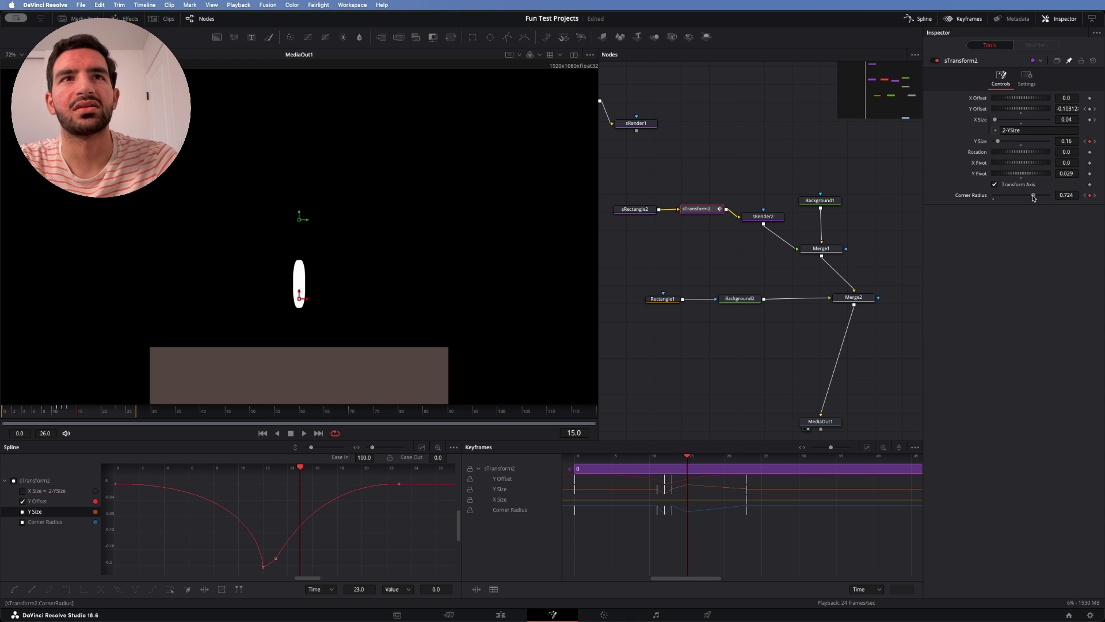
drag(81, 413, 86, 414)
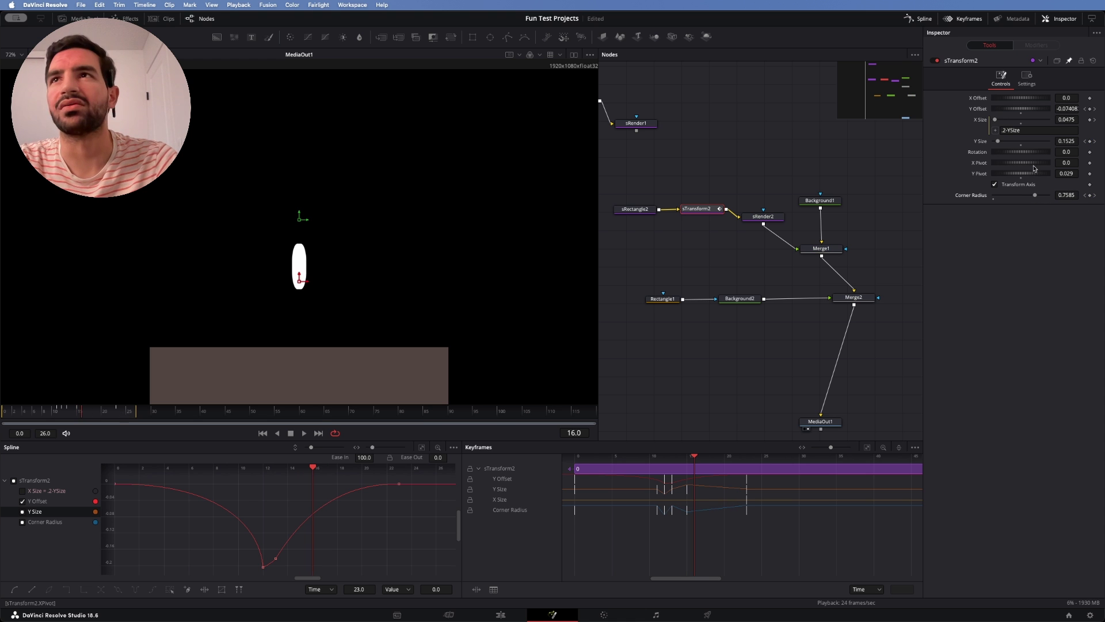
text(0.1)
key(Tab)
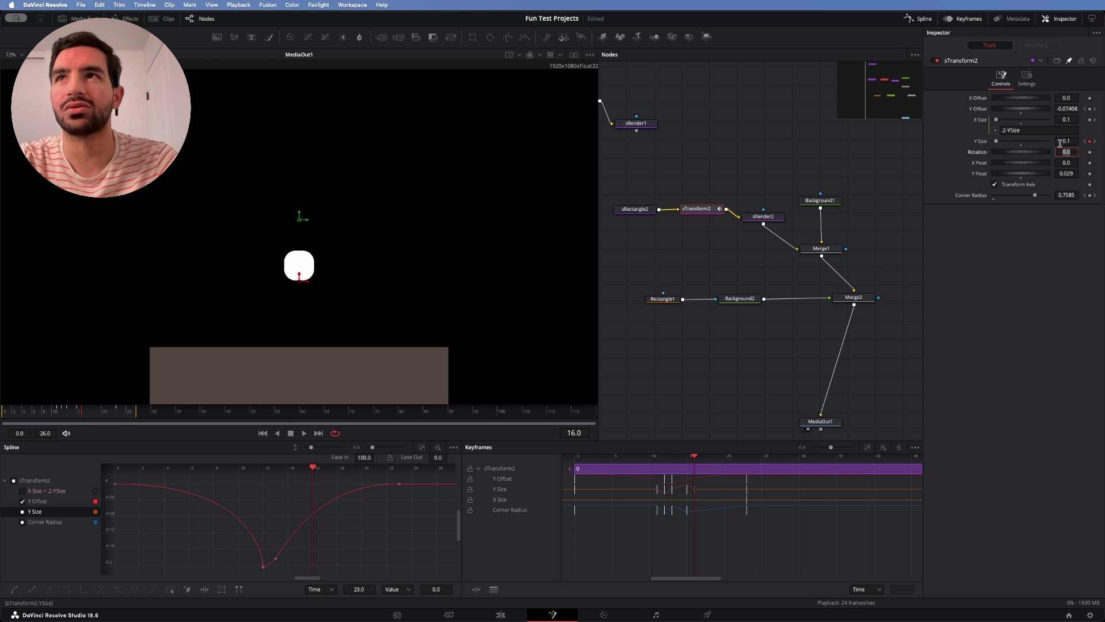
drag(1035, 197, 1101, 200)
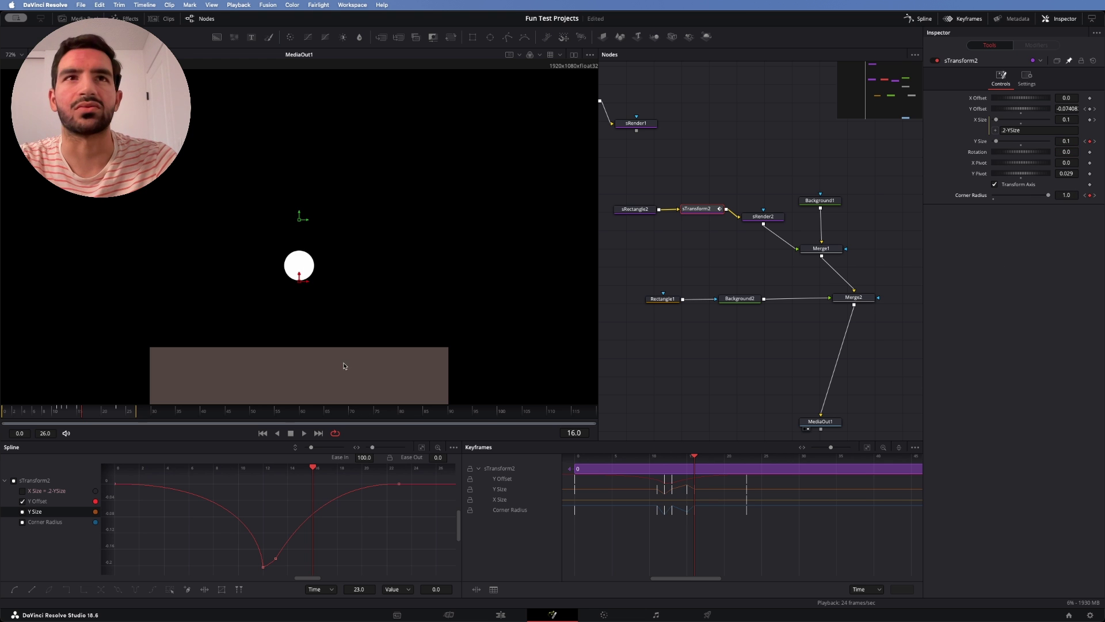
key(space)
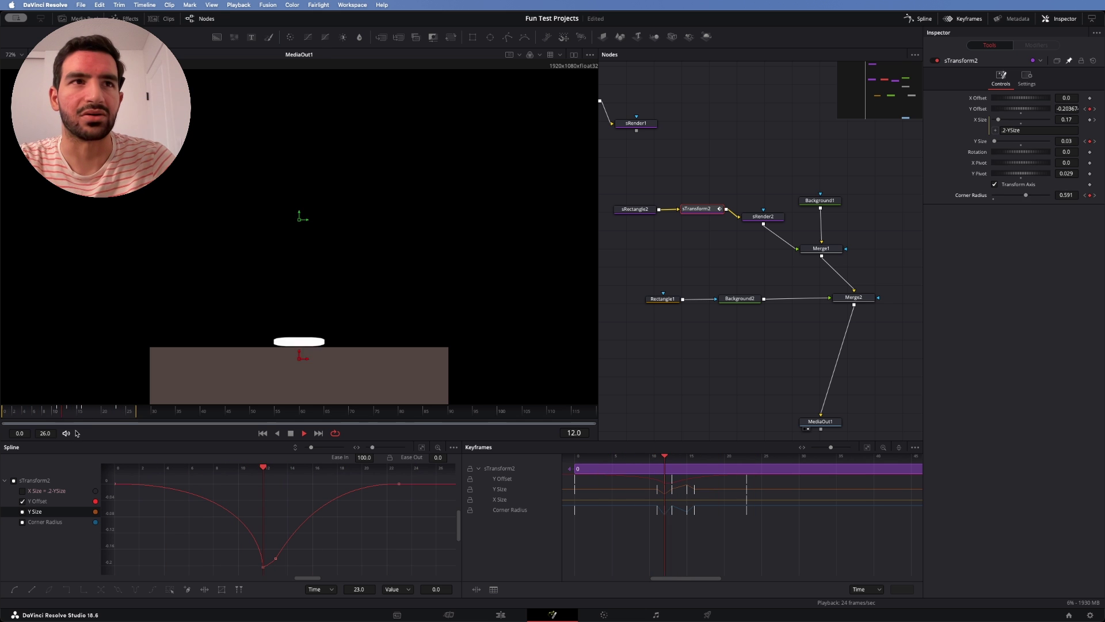
key(space)
- Stretch the ball to Y Size 0.14 (X Size 0.06) at frame 2 and play back to check
click(14, 412)
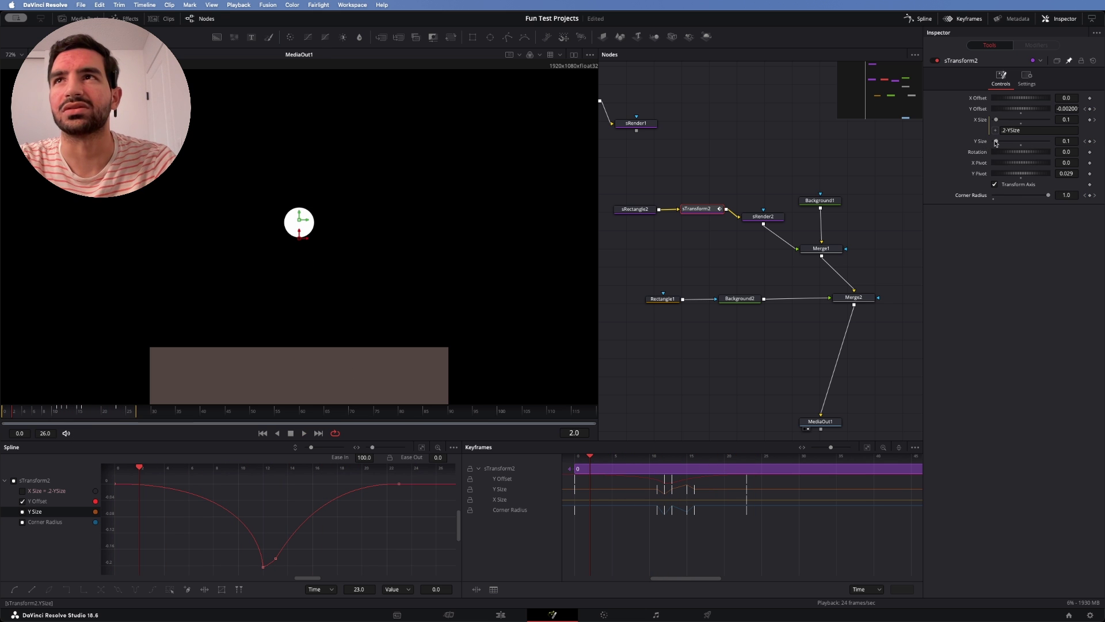
drag(996, 143, 998, 143)
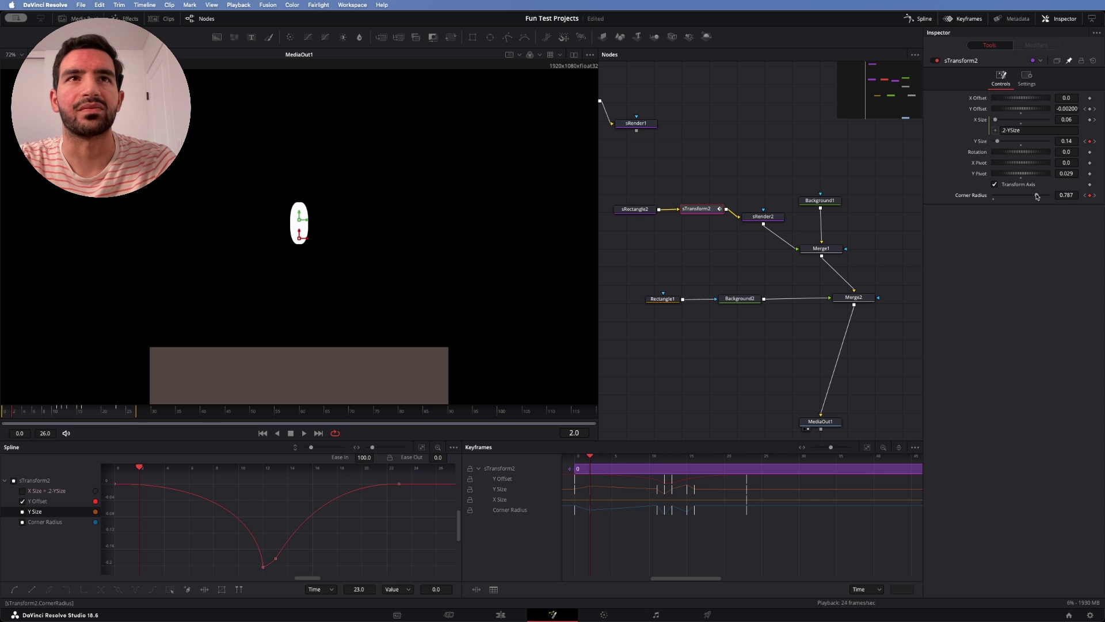
key(space)
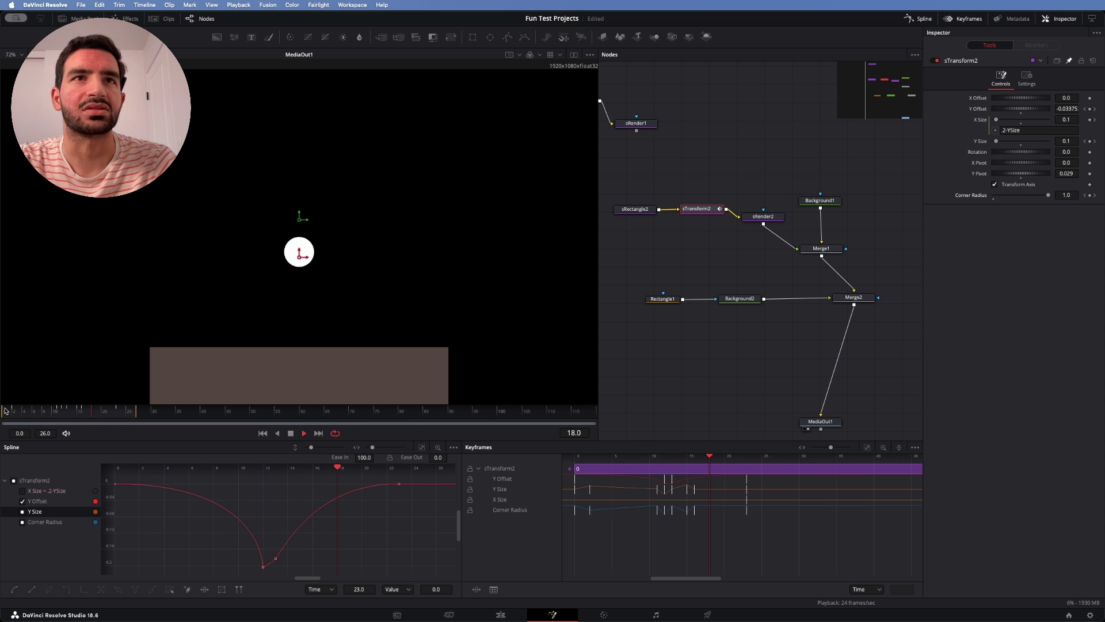
click(4, 413)
drag(5, 415, 38, 422)
key(space)
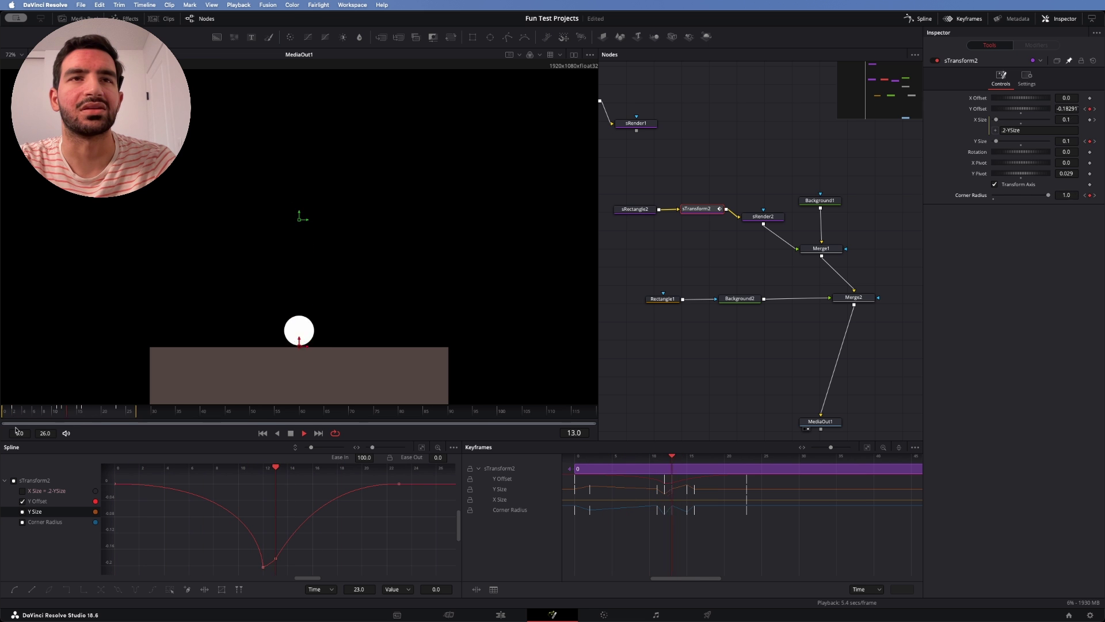